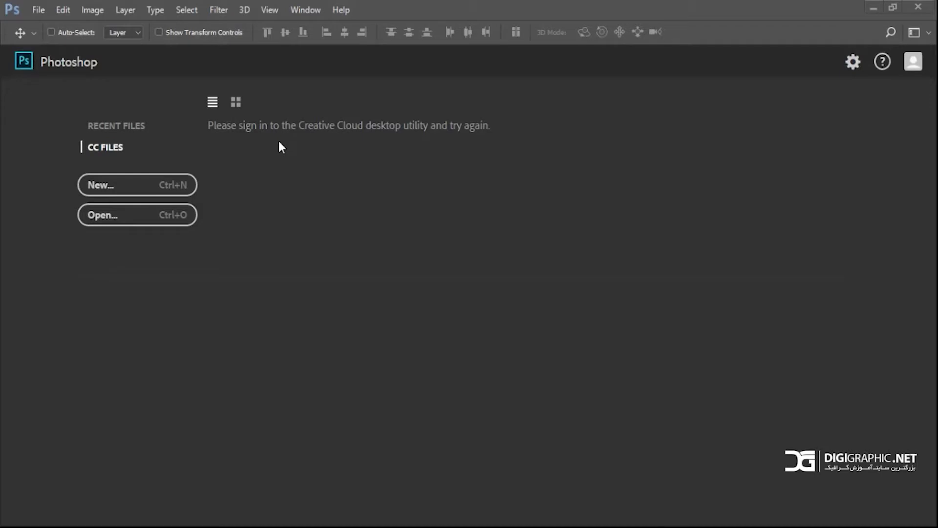
# Step: Create a new 1366 × 768 px document at 72 ppi with a white background and add an empty layer above the background
pyautogui.click(132, 193)
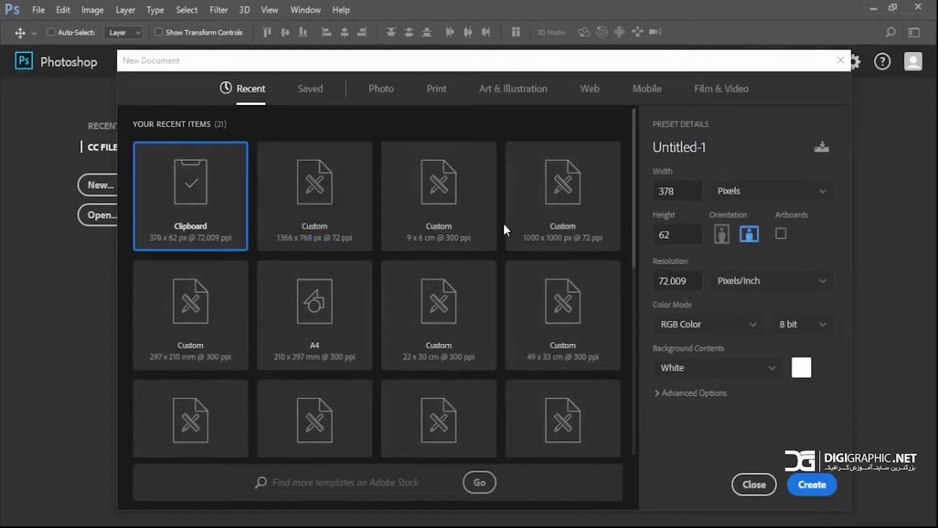
pyautogui.click(345, 205)
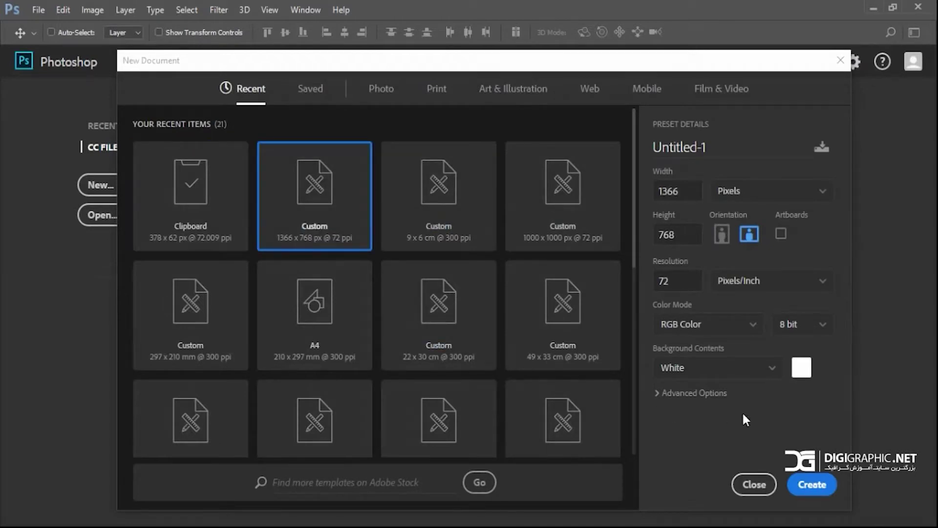
pyautogui.click(797, 483)
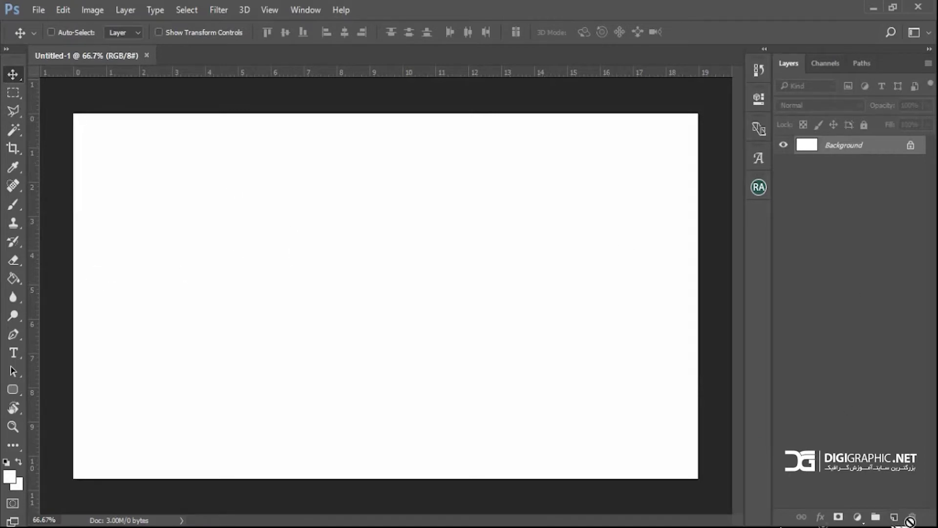
pyautogui.click(894, 517)
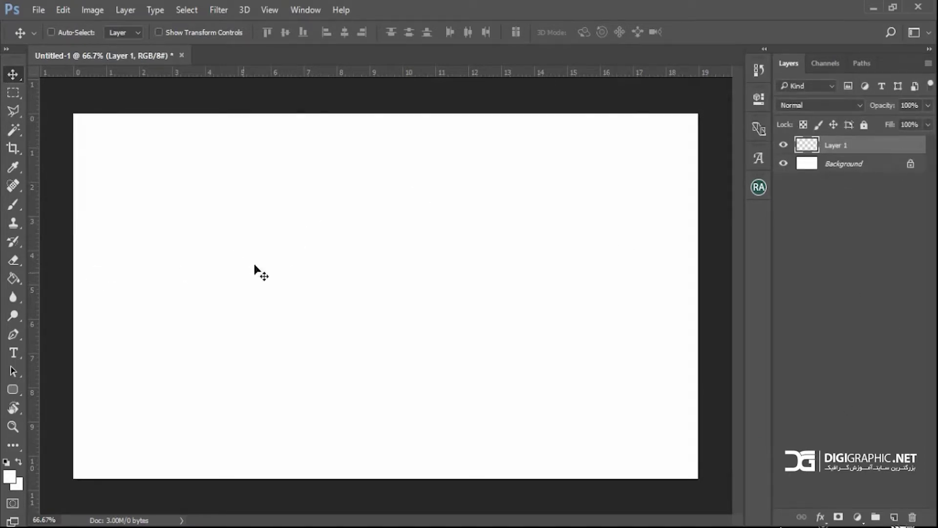
# Step: Open the Gradient tool's gradient for editing and load the orange-yellow-orange preset as the starting point
pyautogui.click(11, 278)
pyautogui.click(77, 279)
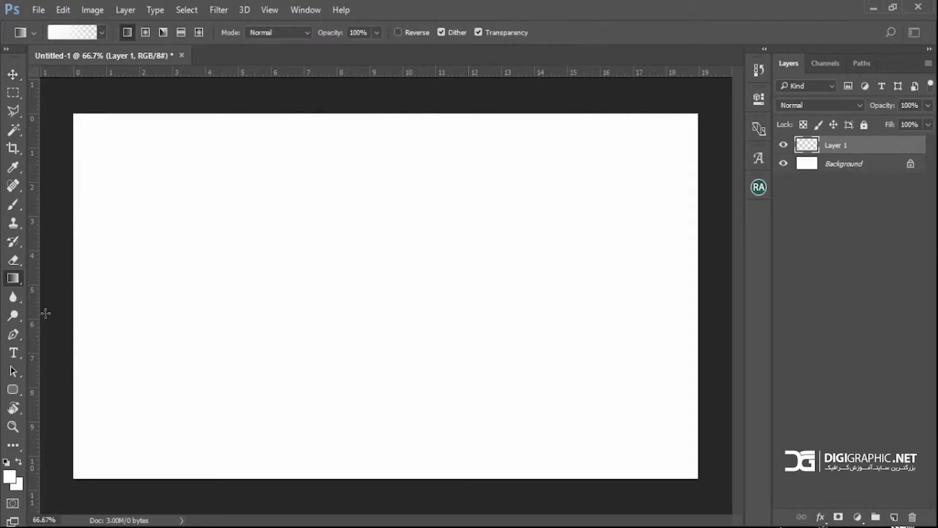
pyautogui.click(15, 278)
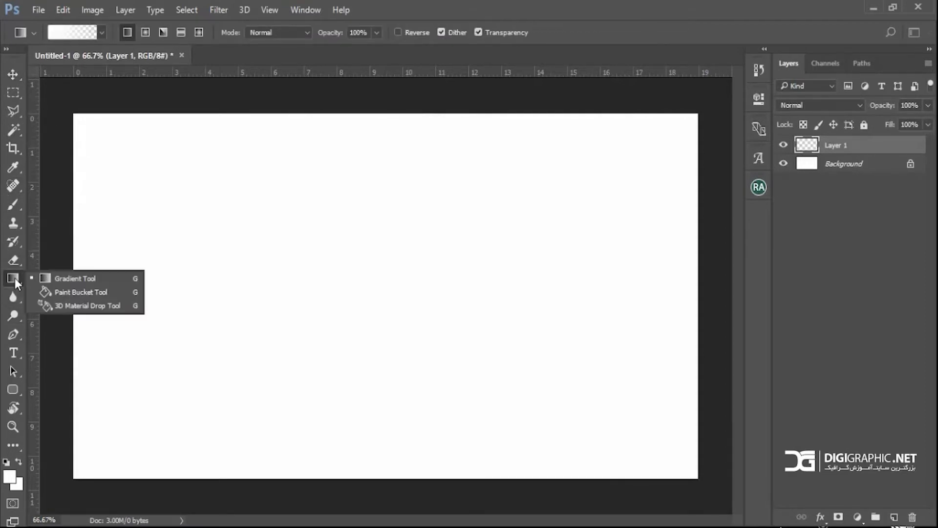
pyautogui.click(73, 32)
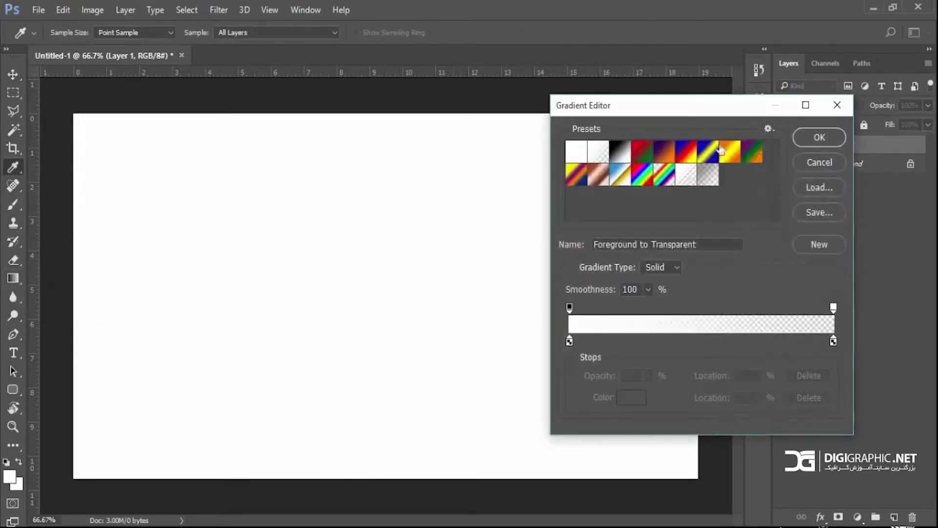
pyautogui.click(624, 156)
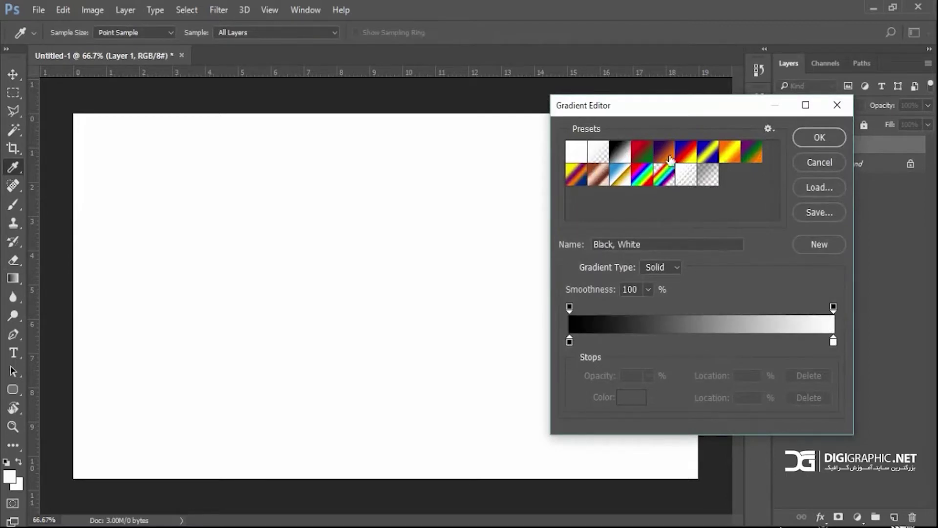
pyautogui.click(735, 162)
pyautogui.moveTo(727, 106); pyautogui.dragTo(575, 93)
# Step: Change the gradient's first colour stop to light blue, 7acfff
pyautogui.doubleClick(417, 329)
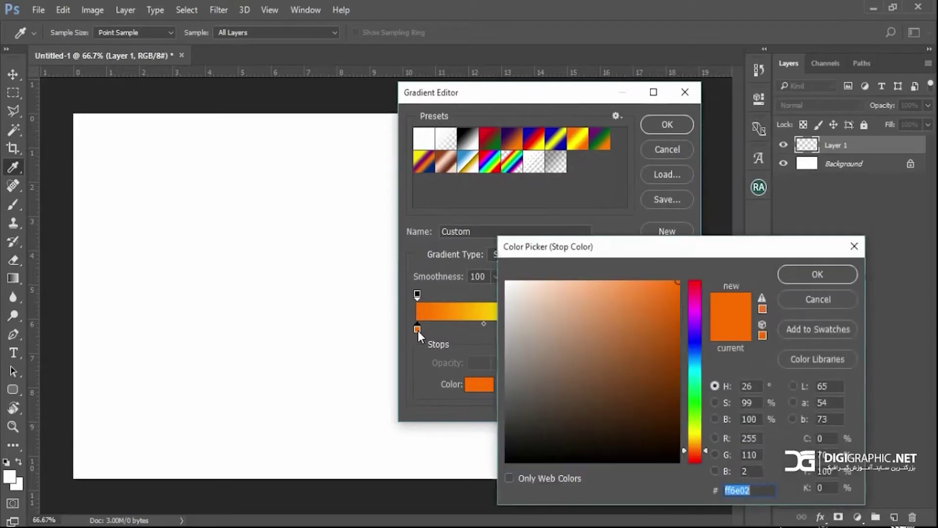
pyautogui.write('dfdfdf')
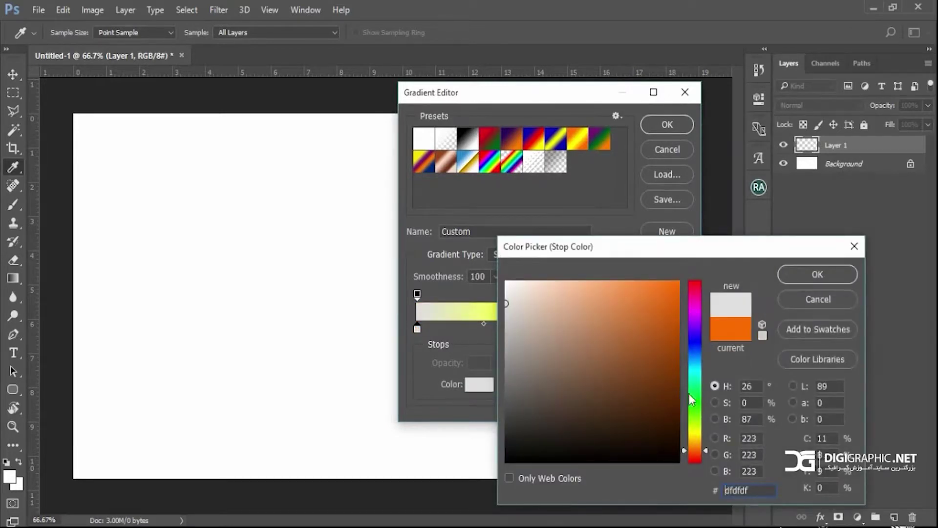
pyautogui.moveTo(696, 417); pyautogui.dragTo(694, 362)
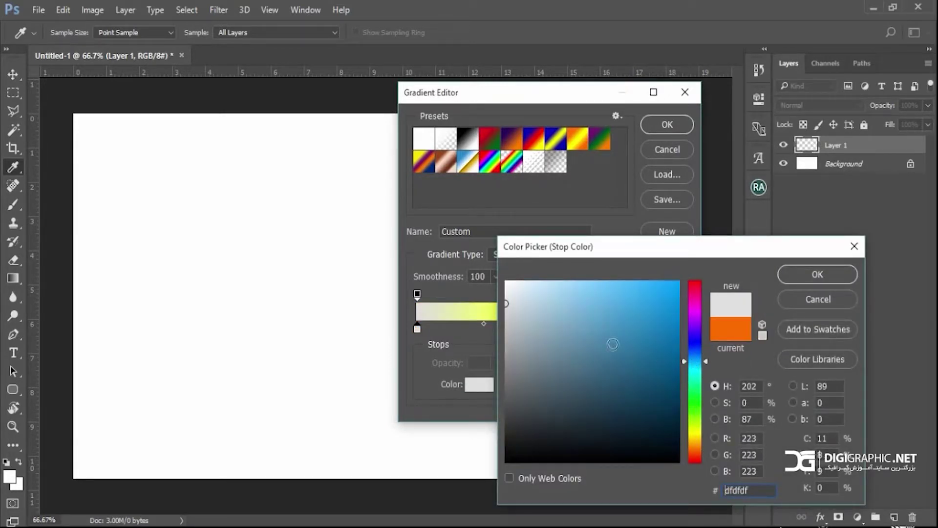
pyautogui.moveTo(612, 342)
pyautogui.mouseDown()
pyautogui.moveTo(781, 320)
pyautogui.moveTo(785, 289)
pyautogui.moveTo(763, 269)
pyautogui.moveTo(605, 236)
pyautogui.mouseUp()
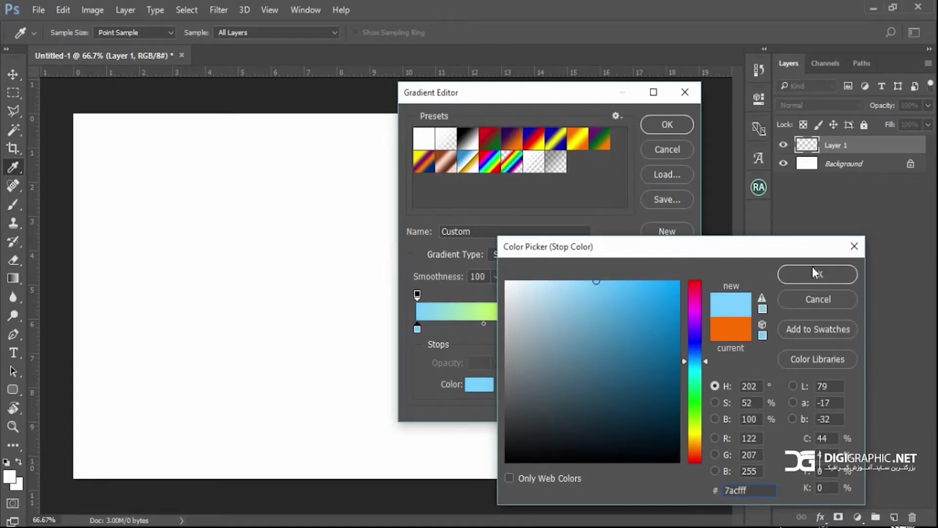
pyautogui.click(812, 268)
# Step: Give the gradient's end stop the same light blue as the first stop and remove the yellow middle stop
pyautogui.click(658, 329)
pyautogui.moveTo(682, 329)
pyautogui.mouseDown()
pyautogui.moveTo(651, 336)
pyautogui.moveTo(683, 330)
pyautogui.mouseUp()
pyautogui.doubleClick(550, 327)
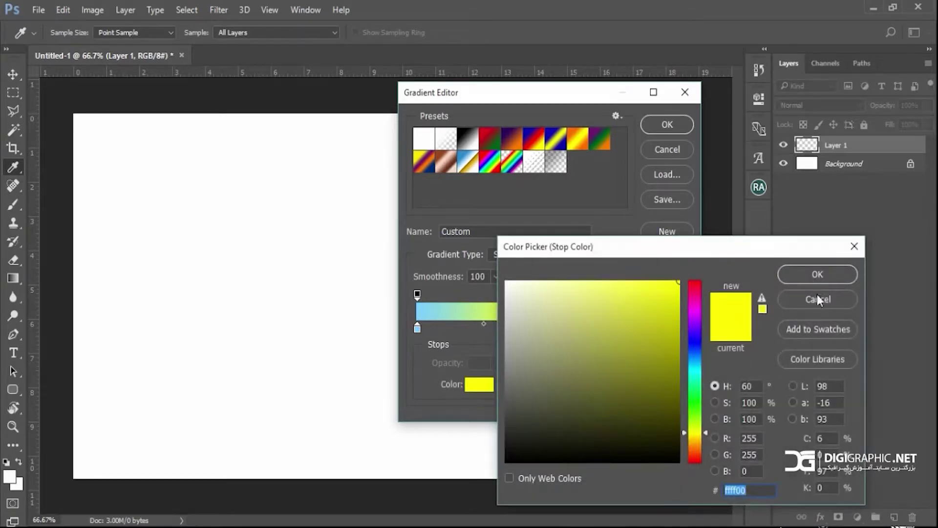
pyautogui.click(817, 299)
pyautogui.moveTo(551, 329); pyautogui.dragTo(578, 366)
pyautogui.click(681, 329)
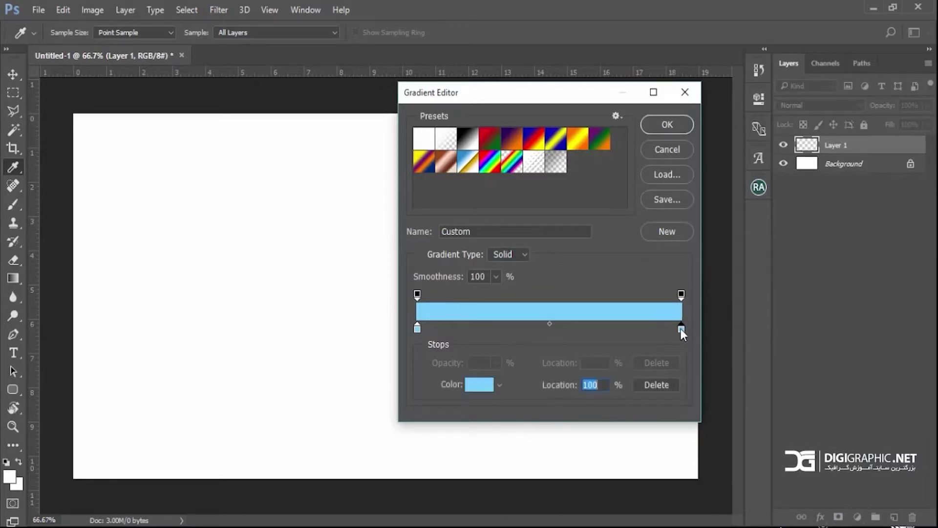
# Step: Add a middle colour stop to the gradient, place it at 50% and make it white
pyautogui.click(567, 329)
pyautogui.doubleClick(565, 329)
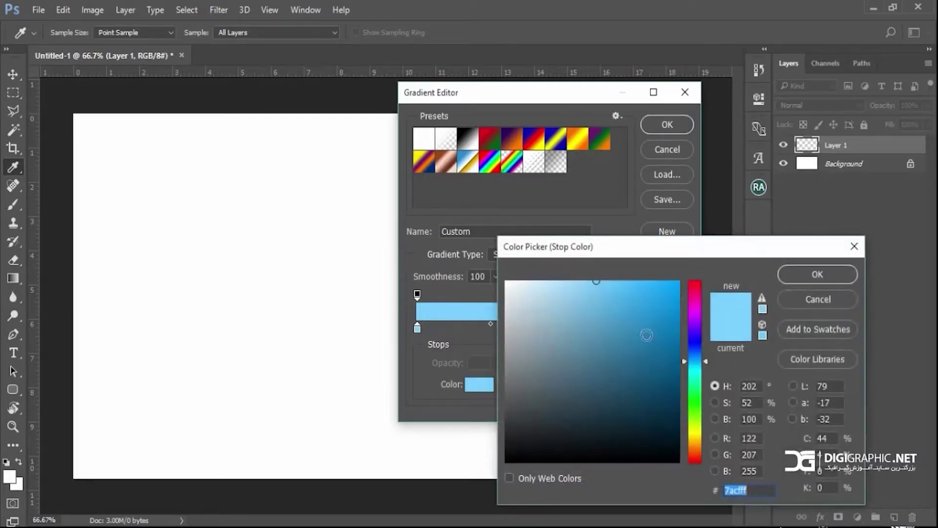
pyautogui.moveTo(675, 285); pyautogui.dragTo(754, 270)
pyautogui.click(797, 273)
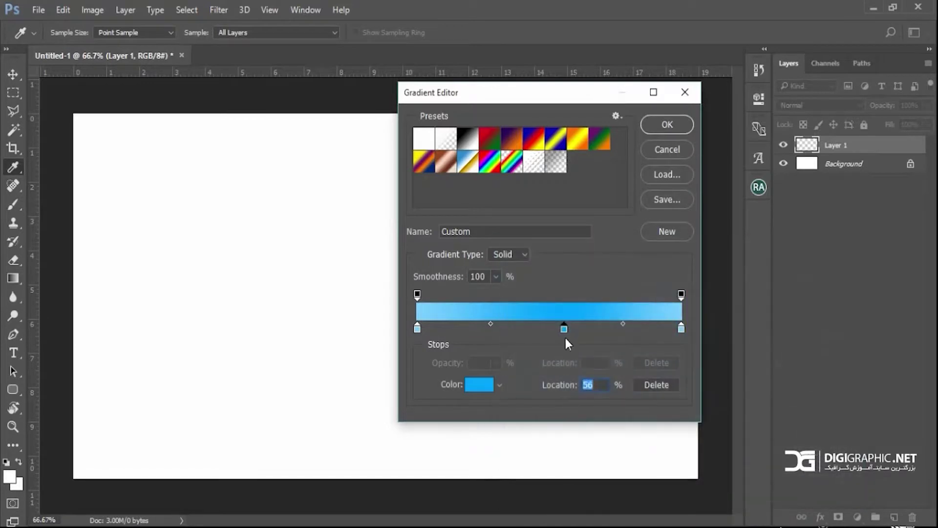
pyautogui.moveTo(564, 330); pyautogui.dragTo(550, 330)
pyautogui.doubleClick(551, 330)
pyautogui.moveTo(622, 332); pyautogui.dragTo(613, 251)
pyautogui.click(786, 272)
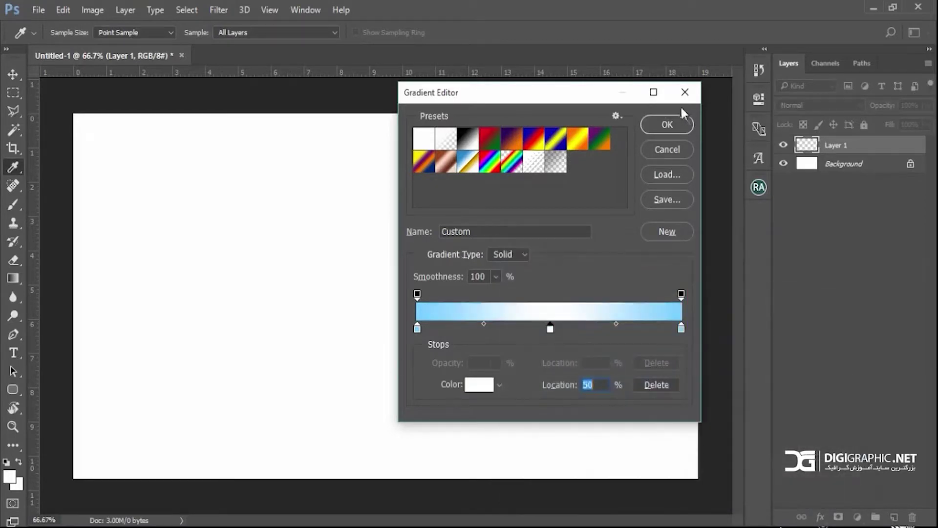
# Step: Accept the blue-white-blue gradient and fill Layer 1 with it horizontally across nearly the full canvas width
pyautogui.click(678, 124)
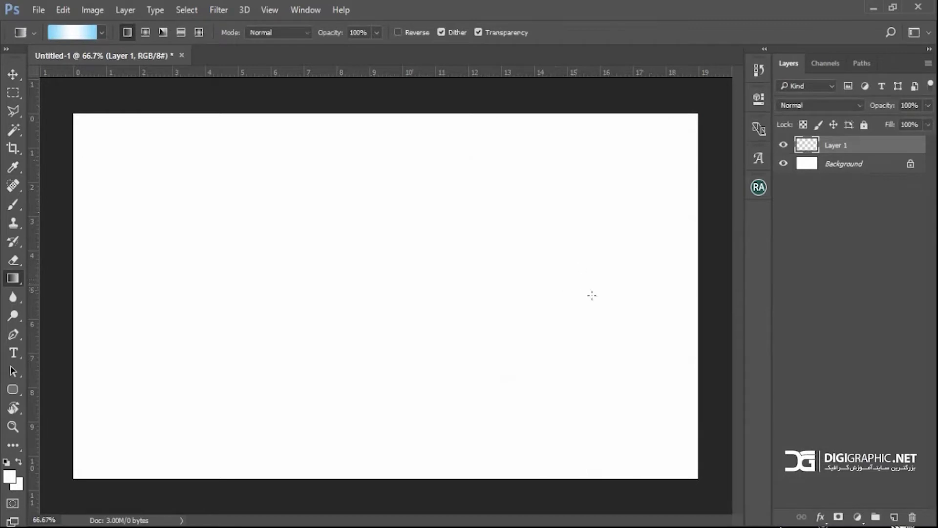
pyautogui.moveTo(664, 278); pyautogui.dragTo(135, 277)
# Step: Open the source images from the project folder and place the orange slices from 04.png into the new document
pyautogui.click(13, 75)
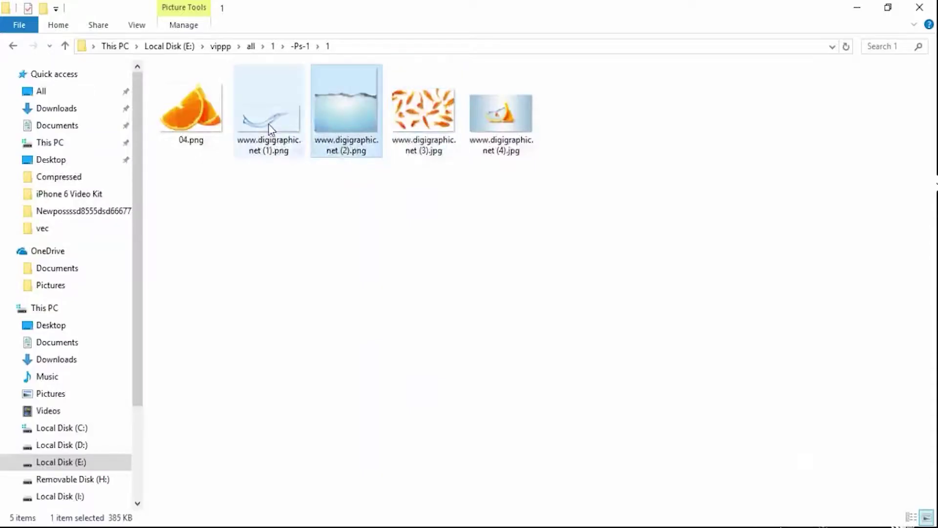
pyautogui.click(268, 124)
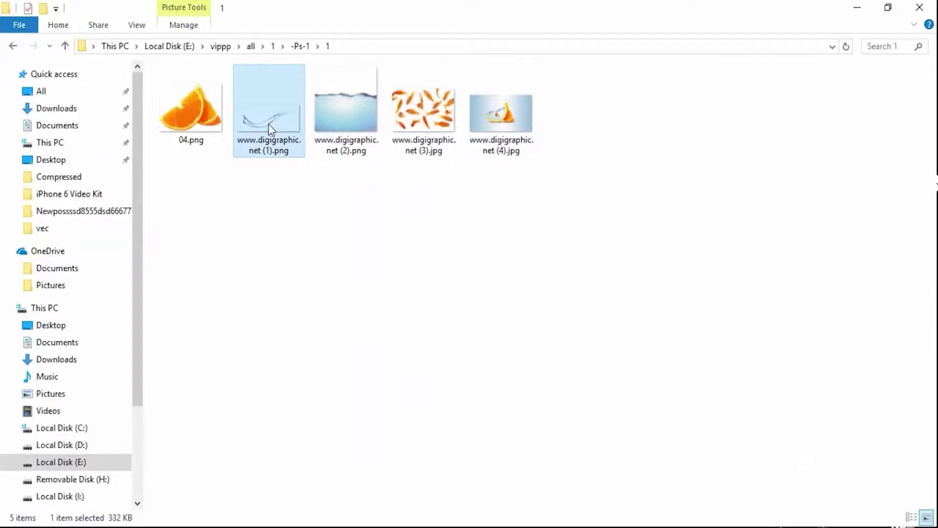
pyautogui.click(194, 129)
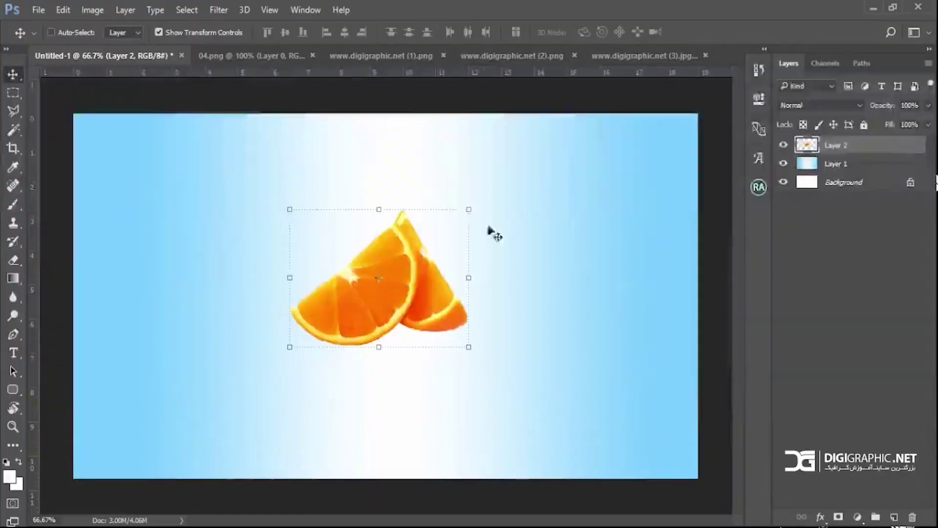
# Step: Enlarge the orange slices proportionally and position them near the middle of the canvas
pyautogui.moveTo(472, 209); pyautogui.dragTo(509, 189)
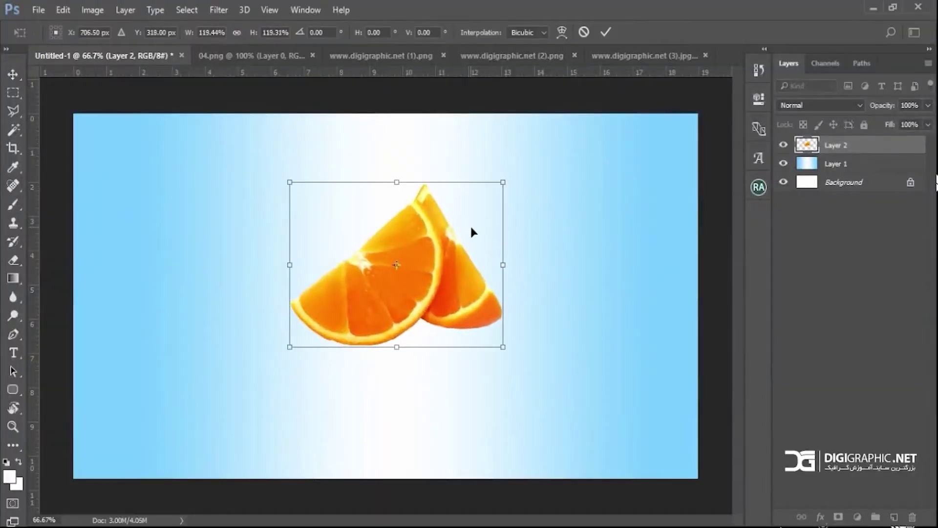
pyautogui.moveTo(483, 222); pyautogui.dragTo(505, 196)
pyautogui.press('Return')
pyautogui.moveTo(460, 262); pyautogui.dragTo(452, 256)
# Step: Duplicate the orange slices' layer and hide the original Layer 2
pyautogui.press('z')
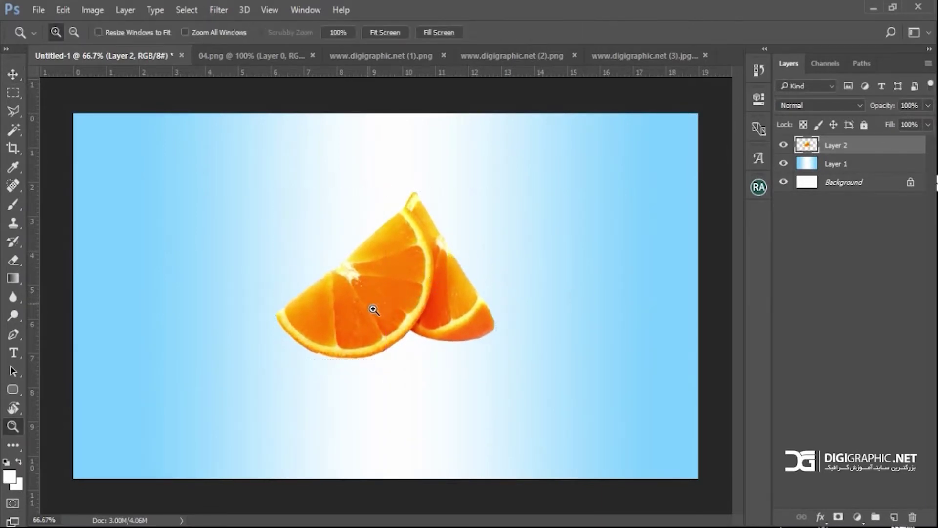
pyautogui.click(373, 310)
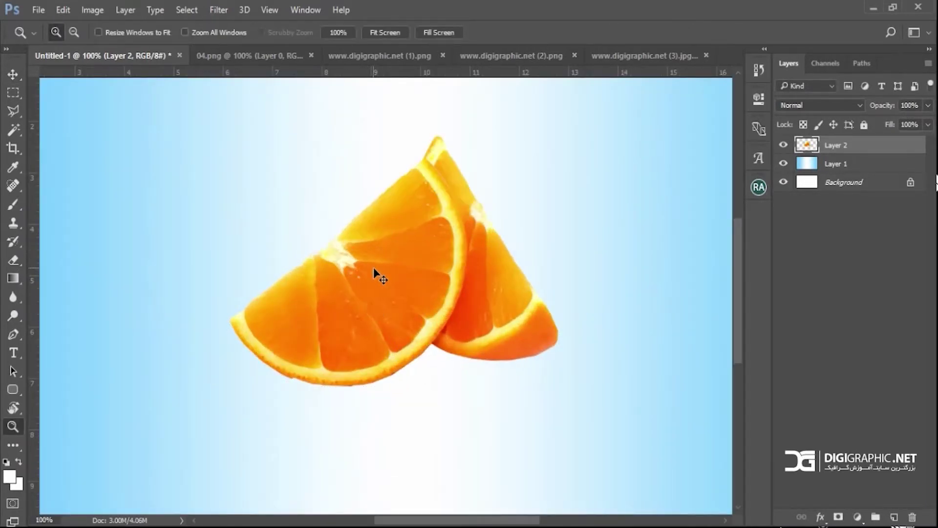
pyautogui.hotkey('ctrl', 'j')
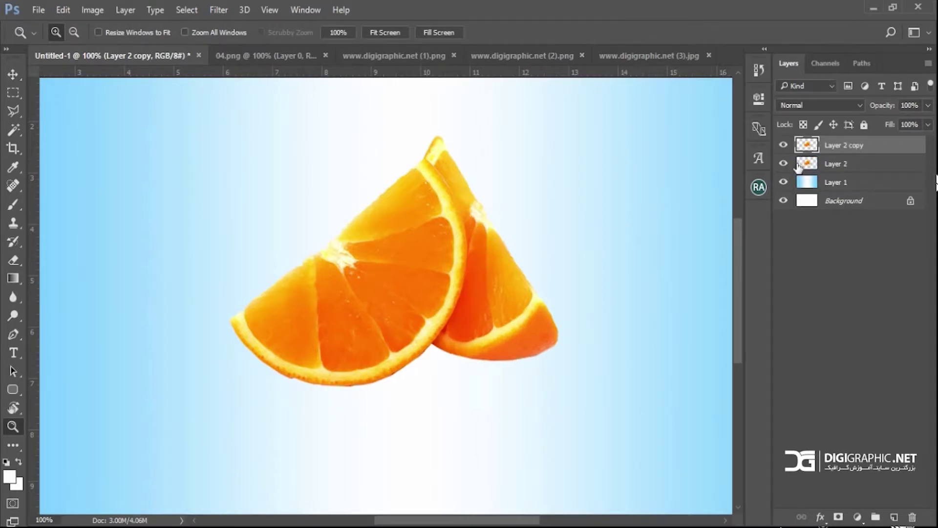
# Step: Outline the front slice's flesh along the inner rind with the Polygonal Lasso on Layer 2 copy, delete it and deselect
pyautogui.click(352, 367)
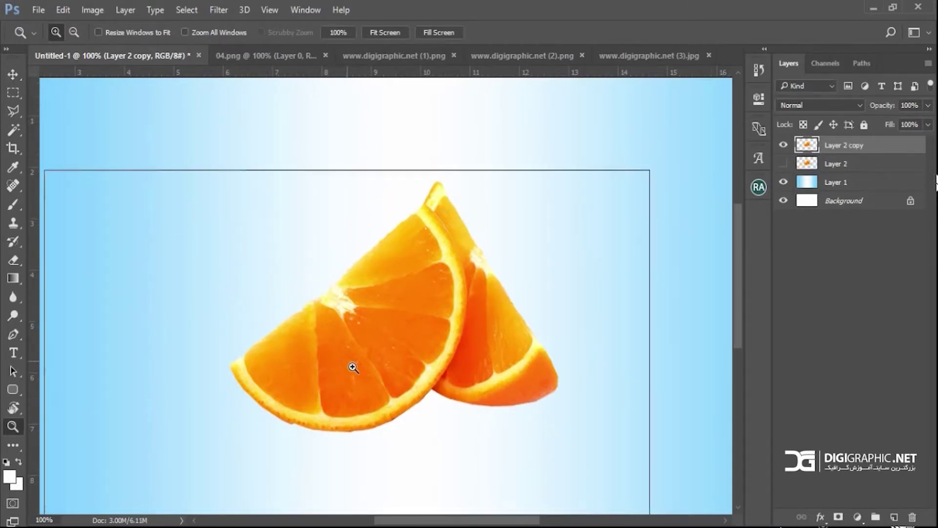
pyautogui.click(14, 111)
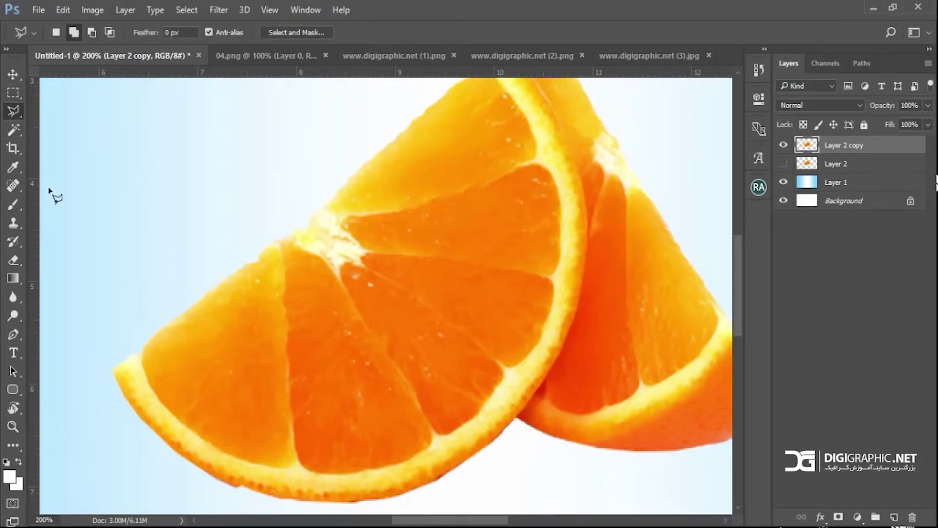
pyautogui.click(134, 318)
pyautogui.moveTo(150, 384)
pyautogui.mouseDown()
pyautogui.moveTo(208, 447)
pyautogui.moveTo(275, 473)
pyautogui.moveTo(394, 469)
pyautogui.moveTo(444, 447)
pyautogui.moveTo(490, 402)
pyautogui.moveTo(479, 418)
pyautogui.moveTo(553, 312)
pyautogui.moveTo(563, 206)
pyautogui.moveTo(548, 194)
pyautogui.moveTo(559, 198)
pyautogui.moveTo(552, 166)
pyautogui.moveTo(526, 119)
pyautogui.moveTo(507, 210)
pyautogui.moveTo(456, 199)
pyautogui.moveTo(49, 494)
pyautogui.moveTo(241, 293)
pyautogui.moveTo(261, 201)
pyautogui.mouseUp()
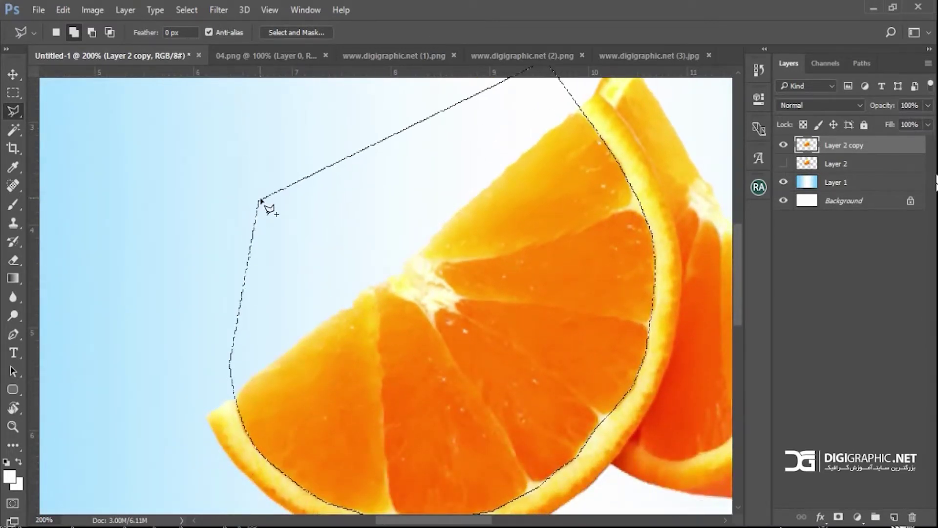
pyautogui.press('Delete')
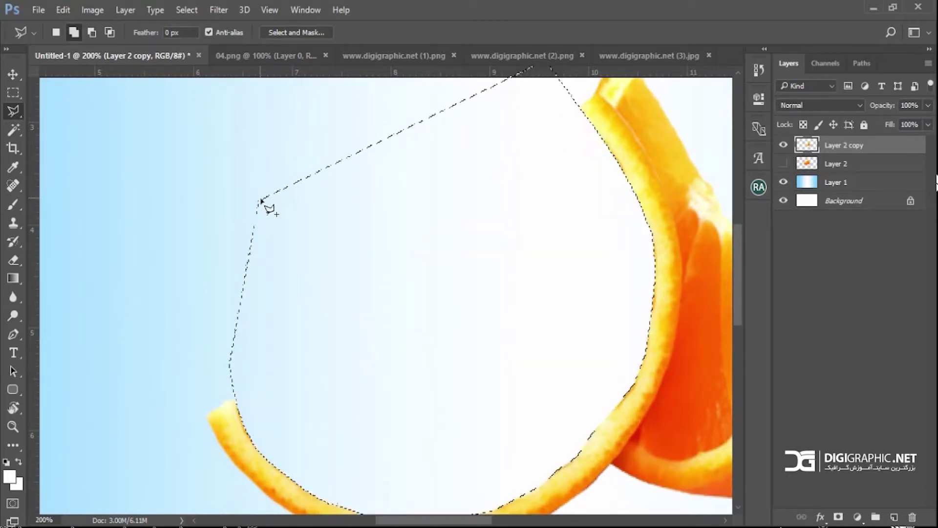
pyautogui.hotkey('ctrl', 'd')
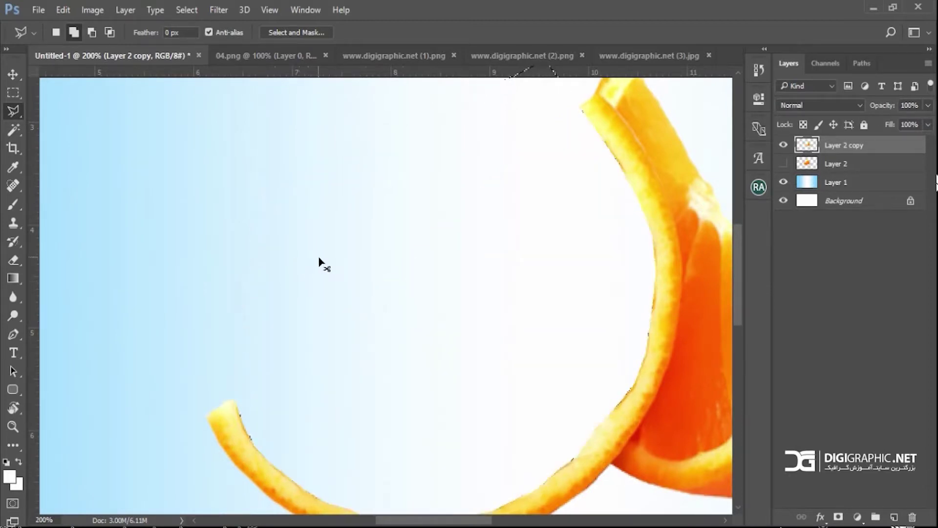
pyautogui.scroll(-3, 473, 241)
pyautogui.click(13, 74)
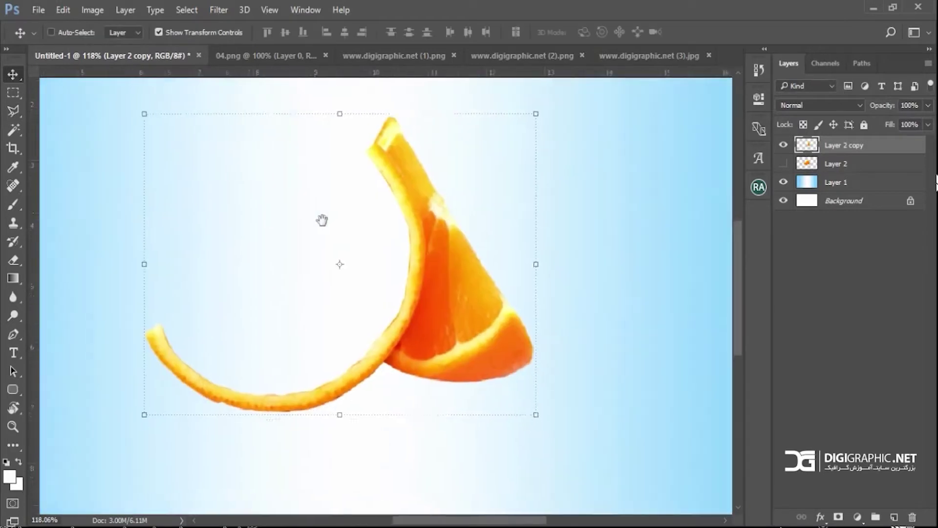
pyautogui.scroll(-3, 337, 215)
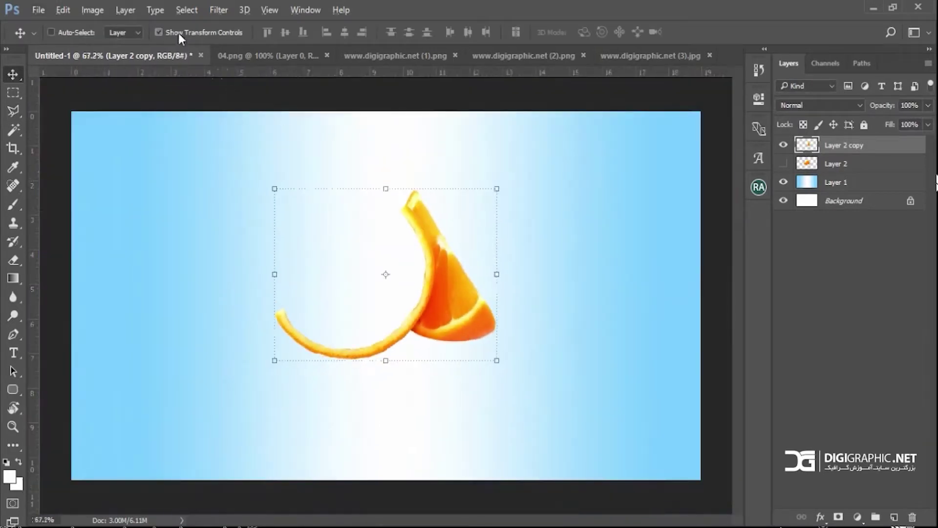
pyautogui.click(178, 33)
pyautogui.click(269, 52)
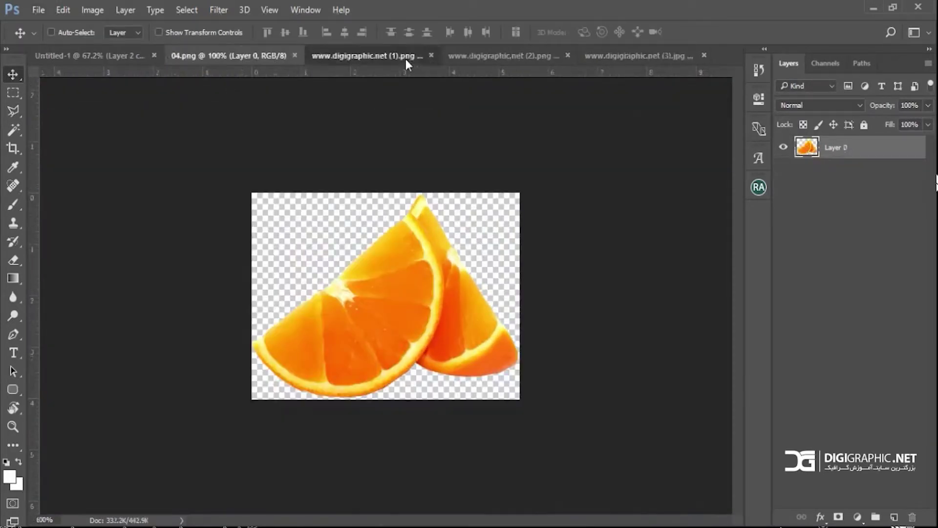
pyautogui.click(405, 58)
pyautogui.click(536, 57)
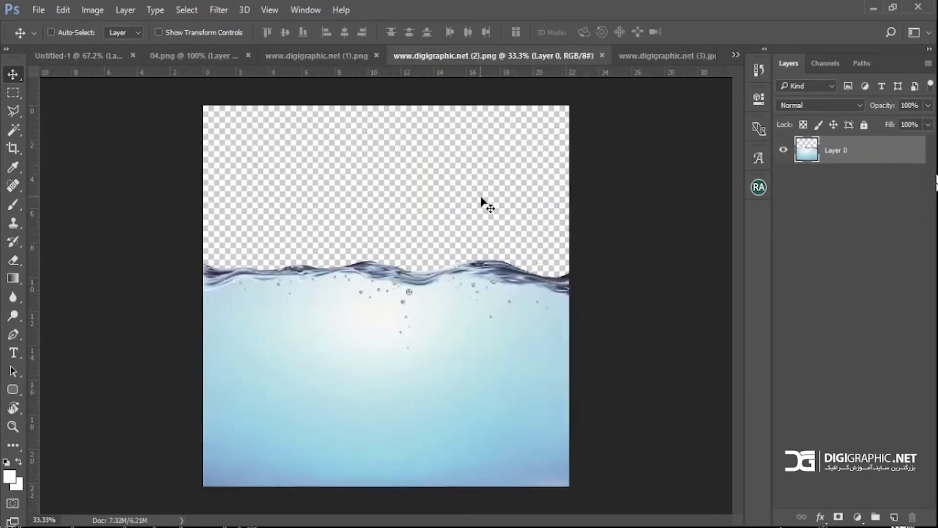
pyautogui.moveTo(482, 199); pyautogui.dragTo(583, 197)
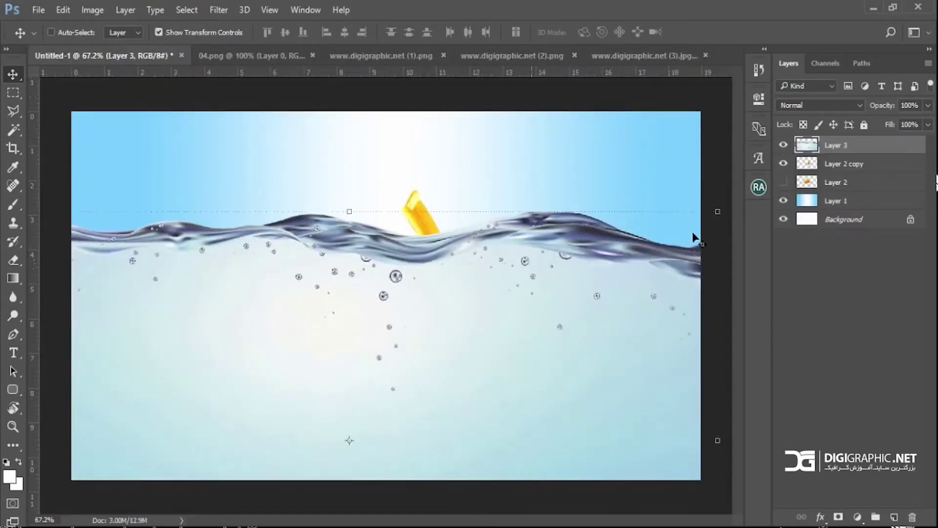
# Step: Scale down the water on Layer 3 and position it over the lower part of the orange slices
pyautogui.moveTo(721, 218); pyautogui.dragTo(486, 357)
pyautogui.moveTo(418, 404); pyautogui.dragTo(582, 219)
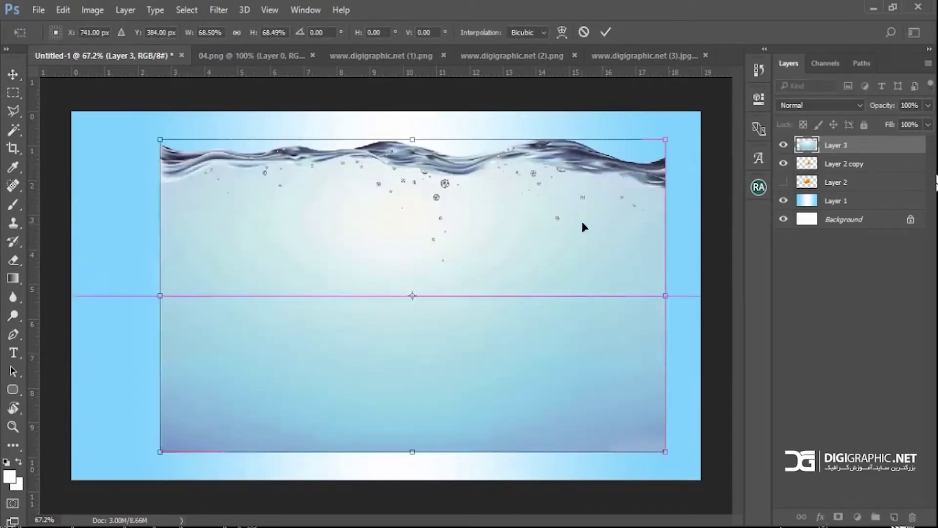
pyautogui.moveTo(666, 139); pyautogui.dragTo(509, 241)
pyautogui.moveTo(398, 333); pyautogui.dragTo(496, 300)
pyautogui.moveTo(559, 267); pyautogui.dragTo(548, 272)
pyautogui.press('Return')
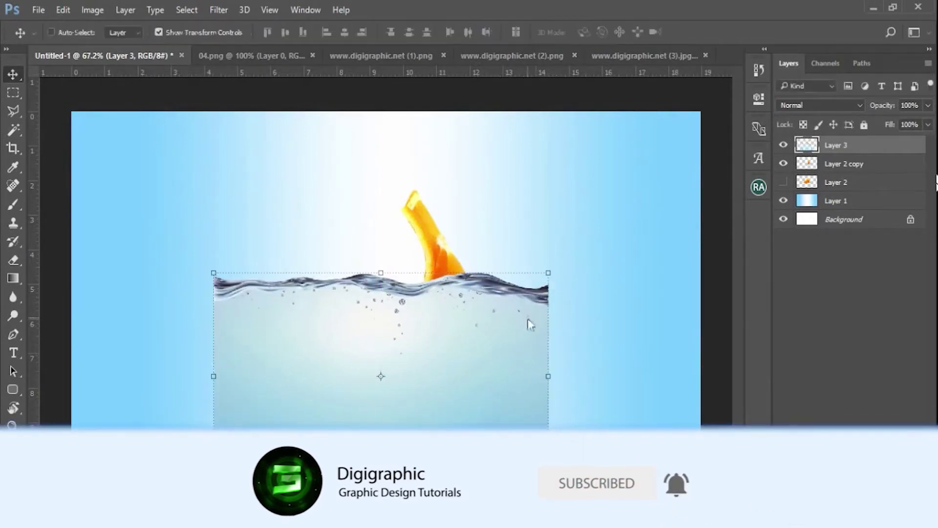
# Step: Move Layer 3 below Layer 2 copy and rotate the water -35.66° so its surface follows the front slice's open edge
pyautogui.moveTo(837, 145); pyautogui.dragTo(826, 175)
pyautogui.moveTo(523, 364); pyautogui.dragTo(522, 337)
pyautogui.moveTo(558, 243); pyautogui.dragTo(474, 181)
pyautogui.moveTo(460, 251); pyautogui.dragTo(465, 262)
pyautogui.moveTo(561, 160); pyautogui.dragTo(543, 147)
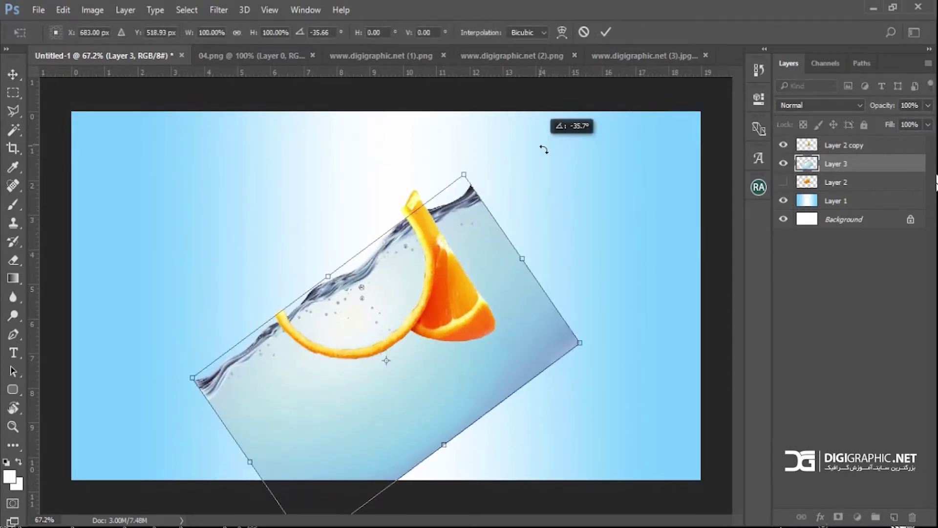
pyautogui.moveTo(486, 295); pyautogui.dragTo(489, 303)
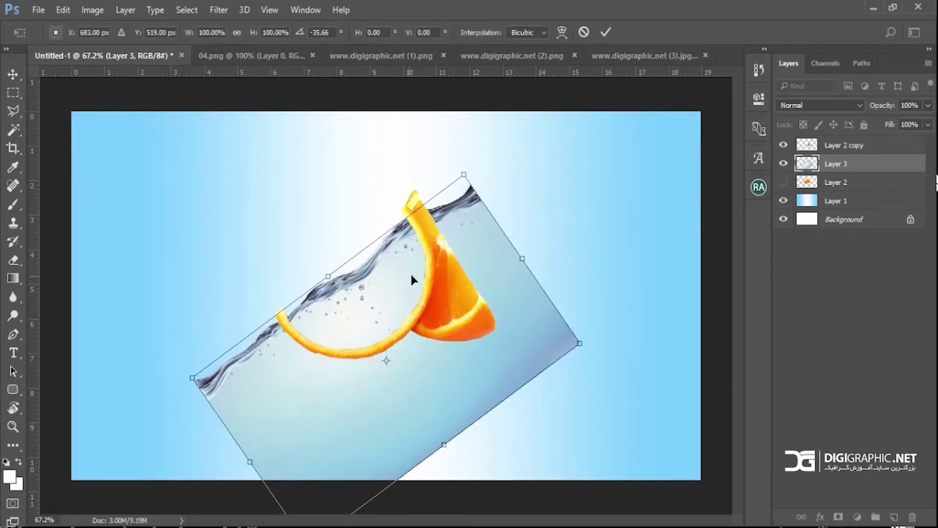
# Step: Warp the water on Layer 3 so its surface curves between the two tips of the hollow rind
pyautogui.rightClick(397, 282)
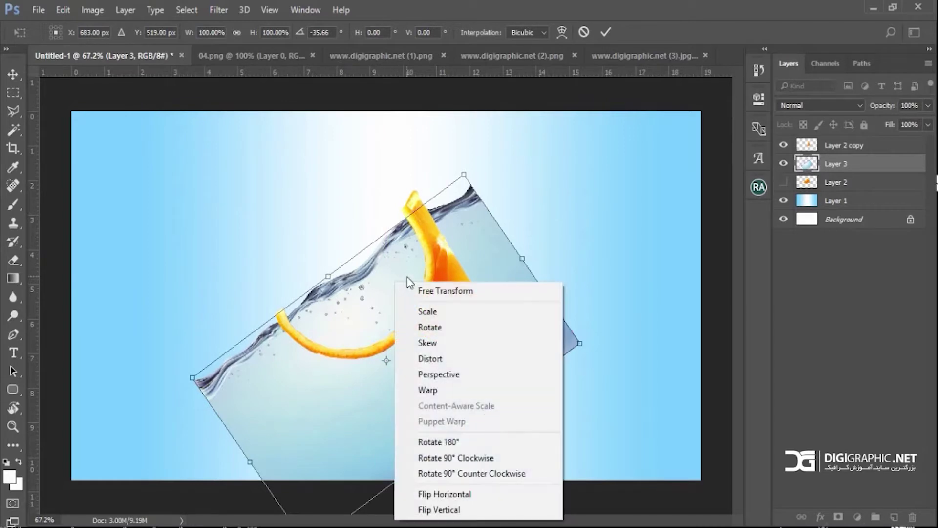
pyautogui.click(445, 390)
pyautogui.moveTo(373, 243); pyautogui.dragTo(378, 261)
pyautogui.moveTo(464, 175); pyautogui.dragTo(412, 176)
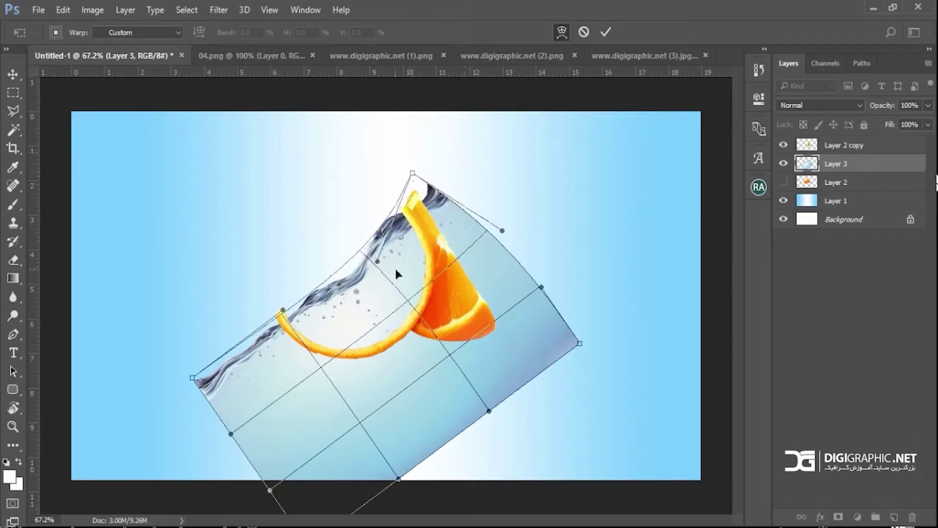
pyautogui.moveTo(379, 261); pyautogui.dragTo(395, 270)
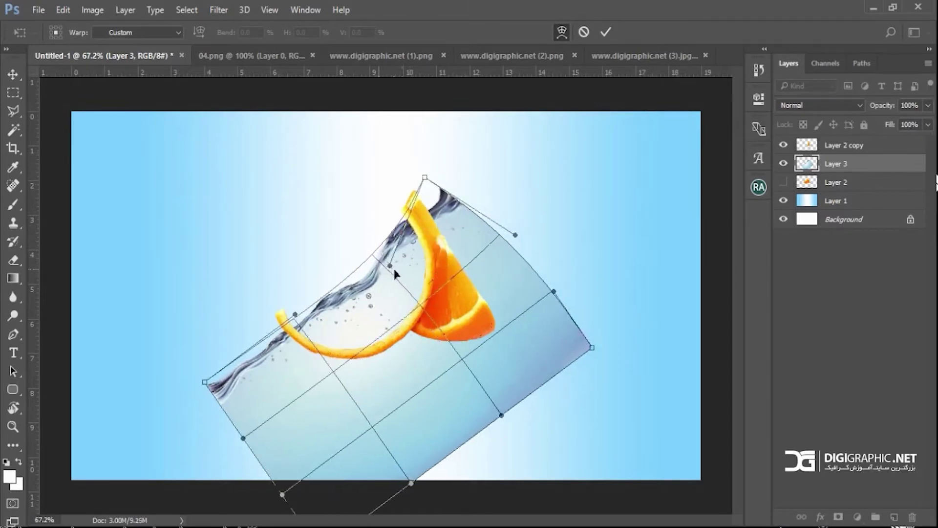
pyautogui.moveTo(275, 334); pyautogui.dragTo(262, 298)
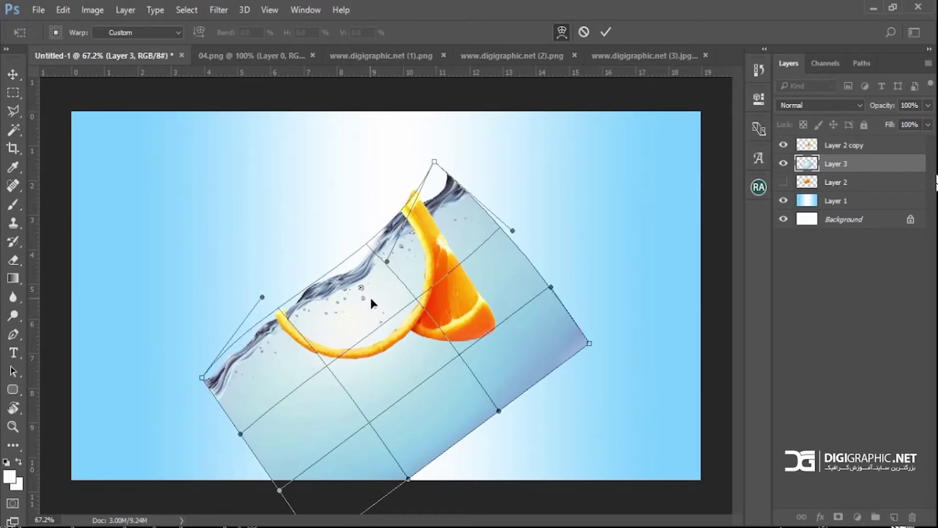
pyautogui.press('Return')
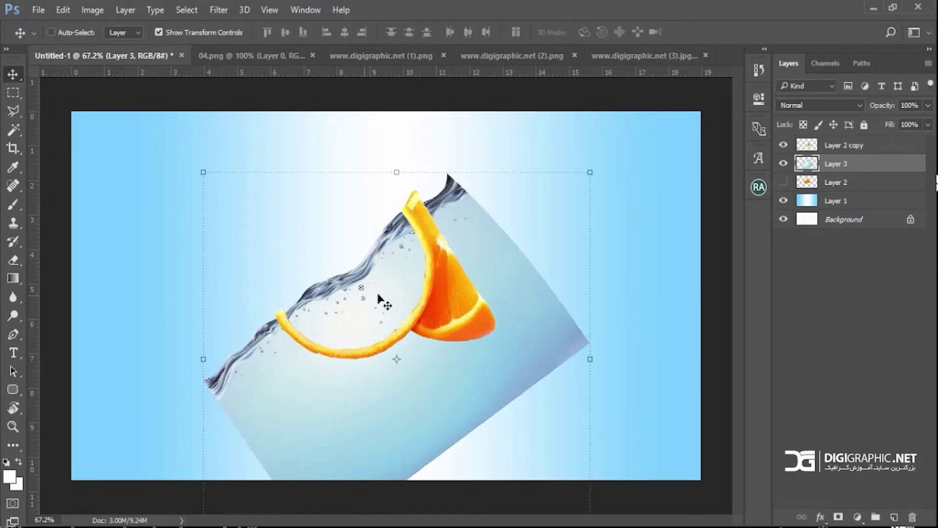
# Step: Outline the water outside the front slice along the rind with the Polygonal Lasso, delete it from Layer 3 and deselect
pyautogui.click(12, 115)
pyautogui.keyDown('alt'); pyautogui.scroll(3, 383, 357); pyautogui.keyUp('alt')
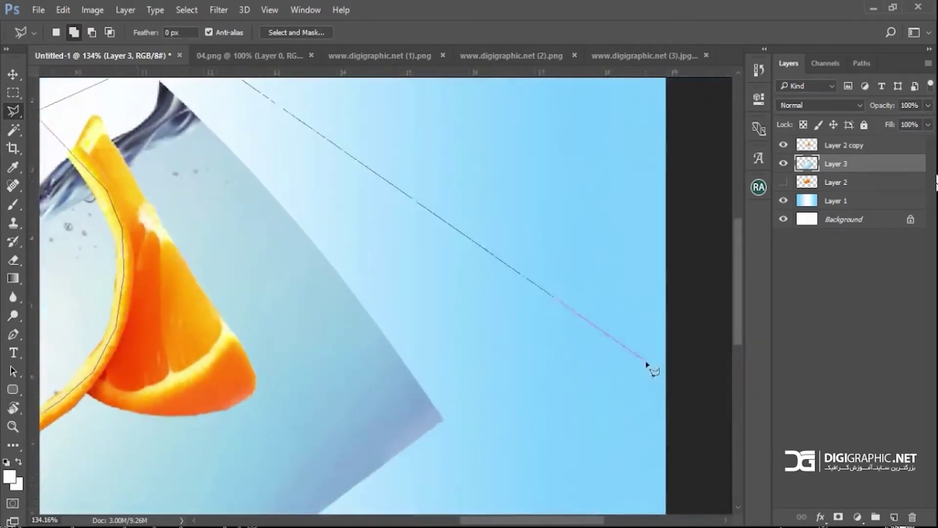
pyautogui.click(646, 364)
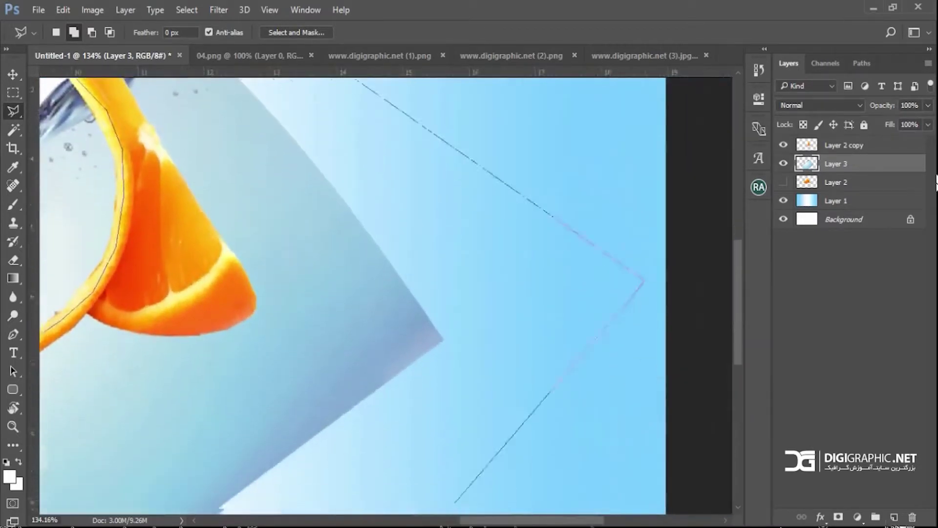
pyautogui.click(398, 426)
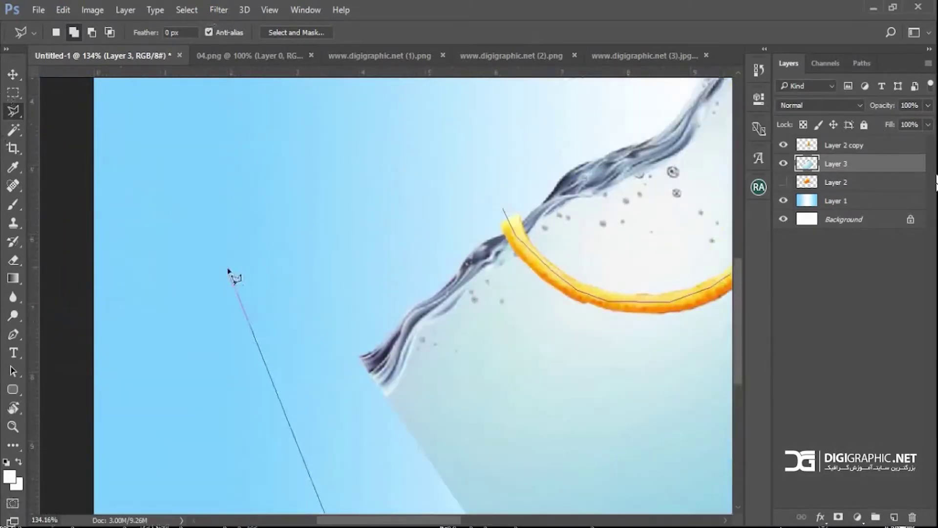
pyautogui.doubleClick(252, 220)
pyautogui.press('Delete')
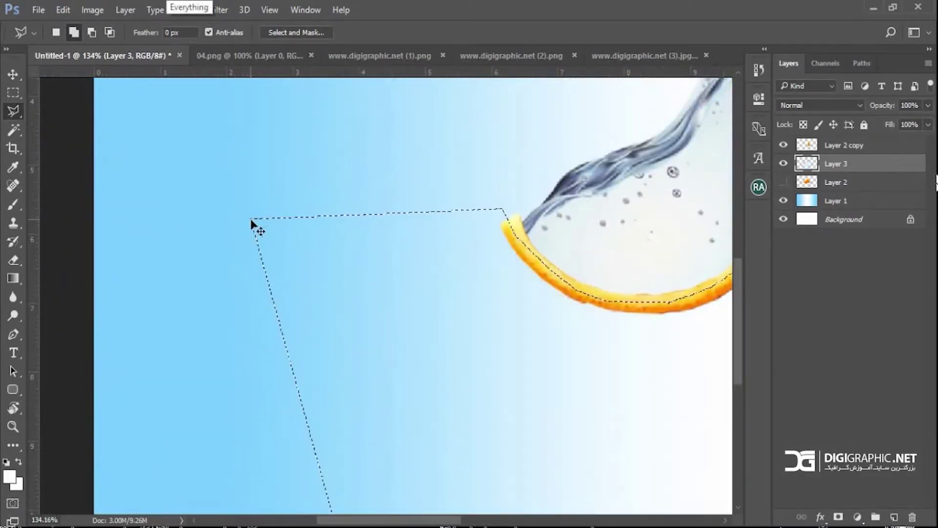
pyautogui.hotkey('ctrl', 'd')
pyautogui.scroll(-2, 549, 289)
pyautogui.moveTo(549, 288); pyautogui.dragTo(310, 319)
pyautogui.scroll(2, 299, 310)
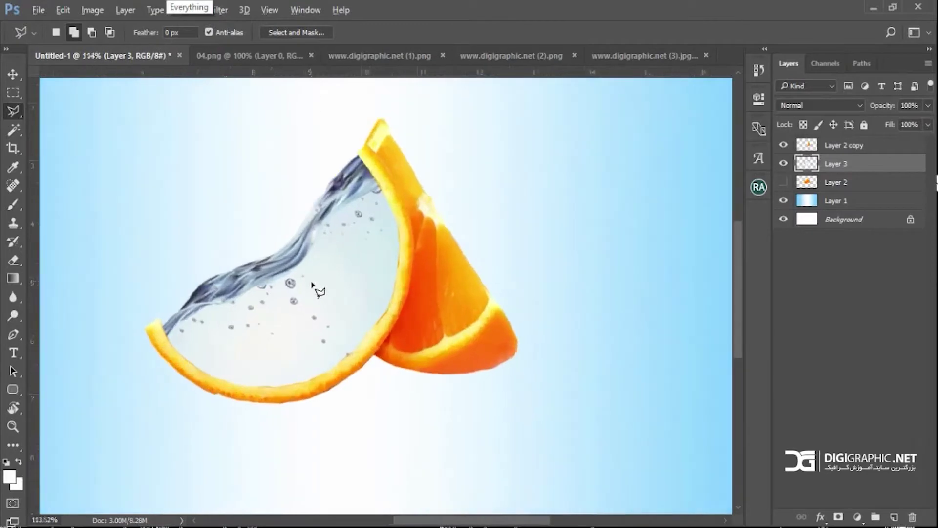
pyautogui.click(13, 75)
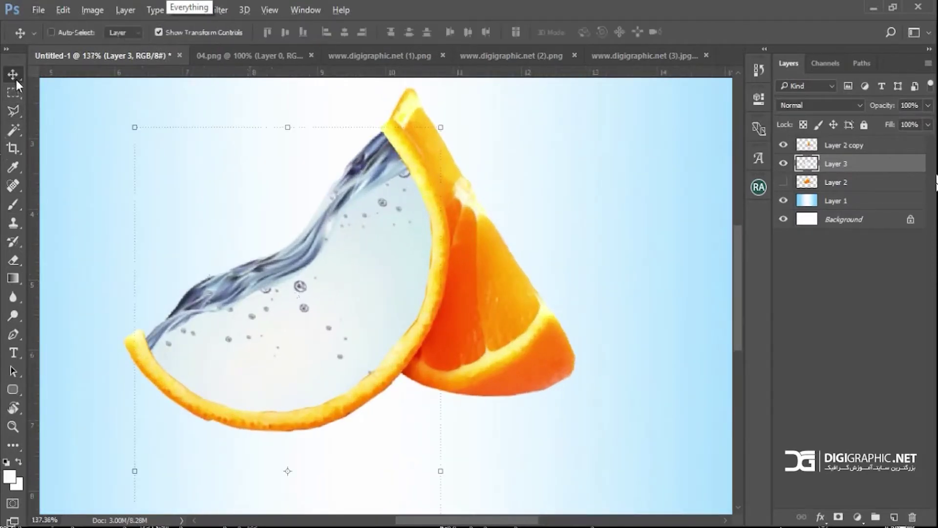
pyautogui.click(221, 56)
pyautogui.click(350, 56)
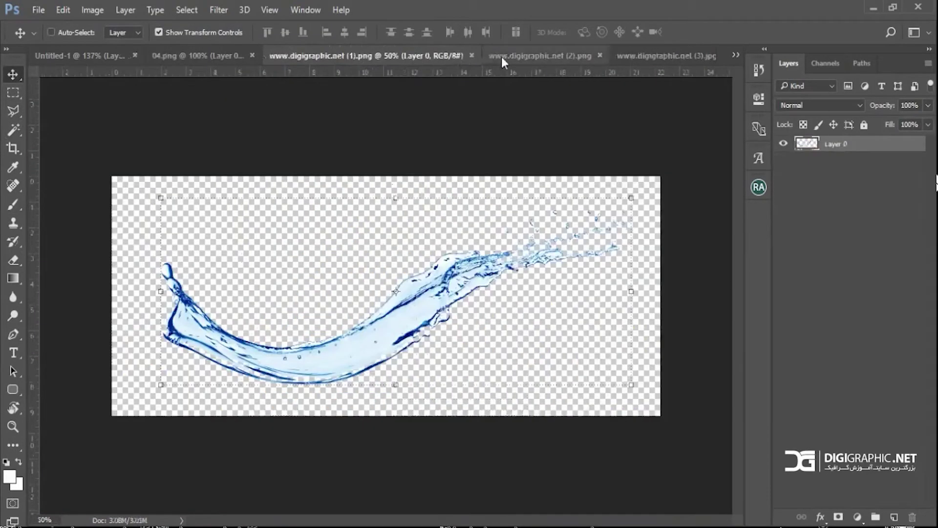
pyautogui.moveTo(501, 57); pyautogui.dragTo(350, 54)
pyautogui.moveTo(377, 265); pyautogui.dragTo(334, 250)
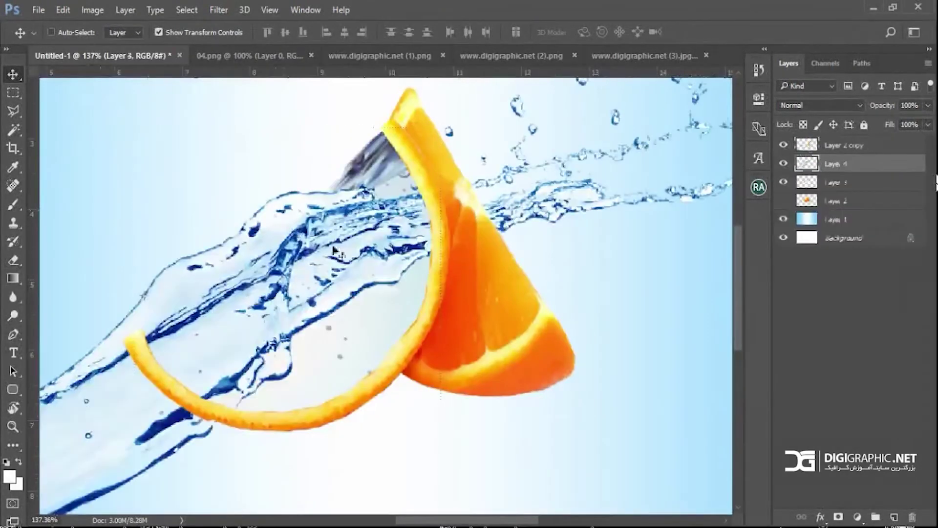
# Step: Scale the splash on Layer 4 down to about 29.6% and move it over the front slice's water surface
pyautogui.scroll(-6, 312, 252)
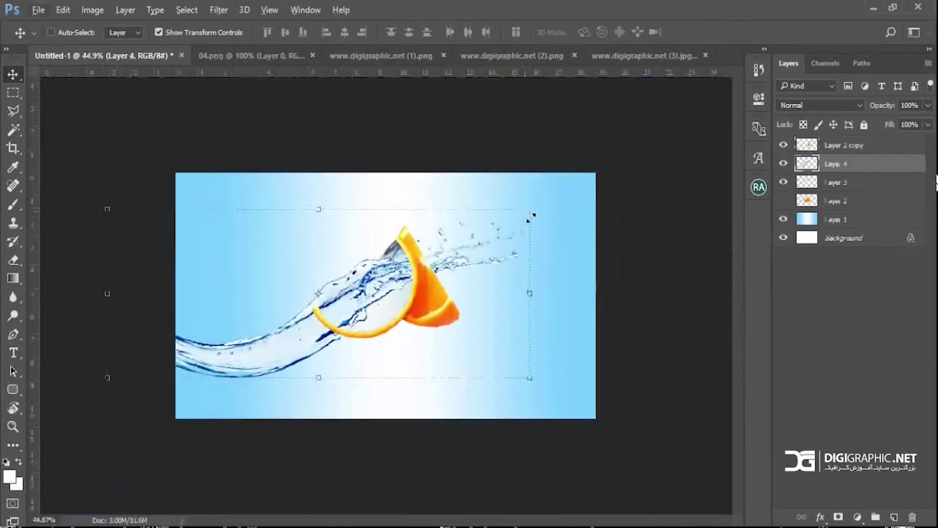
pyautogui.moveTo(531, 216); pyautogui.dragTo(346, 277)
pyautogui.moveTo(313, 313); pyautogui.dragTo(394, 274)
pyautogui.scroll(5, 362, 301)
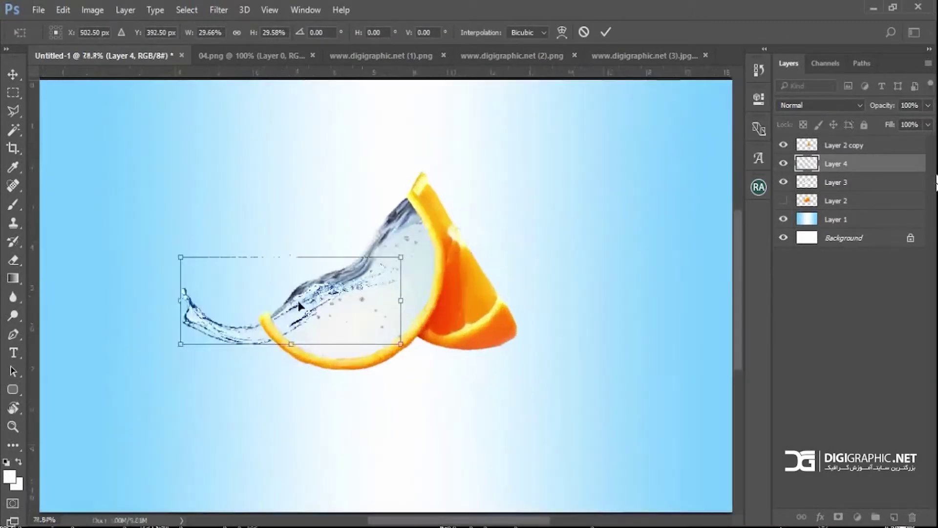
pyautogui.moveTo(336, 304); pyautogui.dragTo(351, 270)
# Step: Flip the splash horizontally, rotate it 10.83° and place its end on the water surface near the rind's lower tip
pyautogui.rightClick(350, 274)
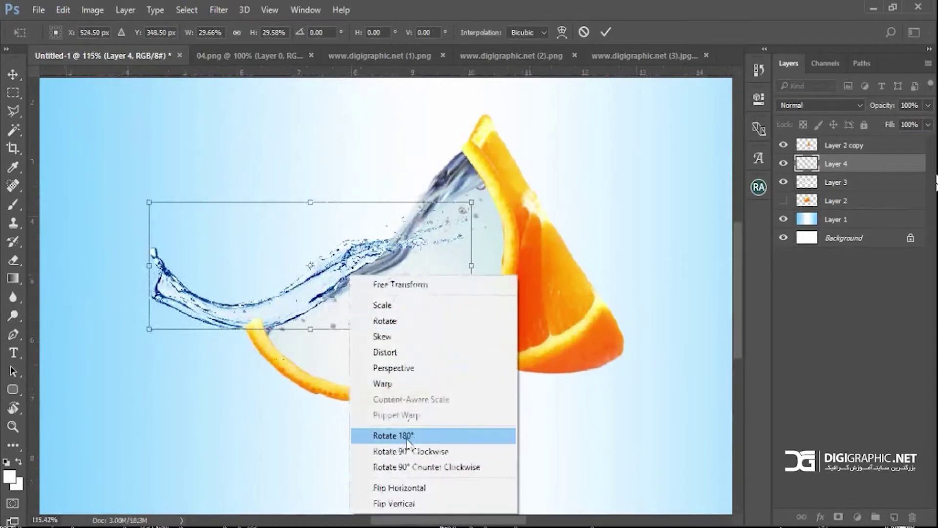
pyautogui.click(402, 489)
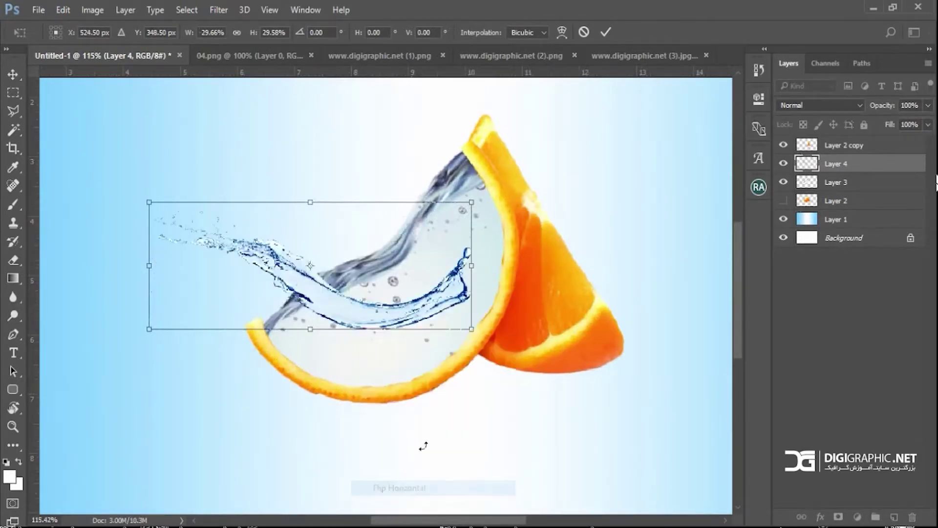
pyautogui.moveTo(459, 250); pyautogui.dragTo(307, 262)
pyautogui.moveTo(366, 199); pyautogui.dragTo(380, 200)
pyautogui.moveTo(313, 273); pyautogui.dragTo(314, 258)
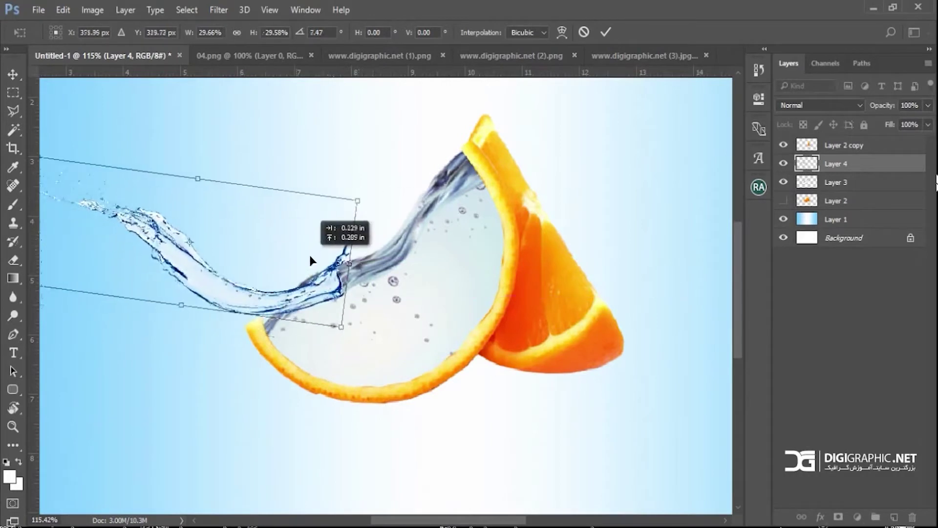
pyautogui.moveTo(366, 221); pyautogui.dragTo(392, 187)
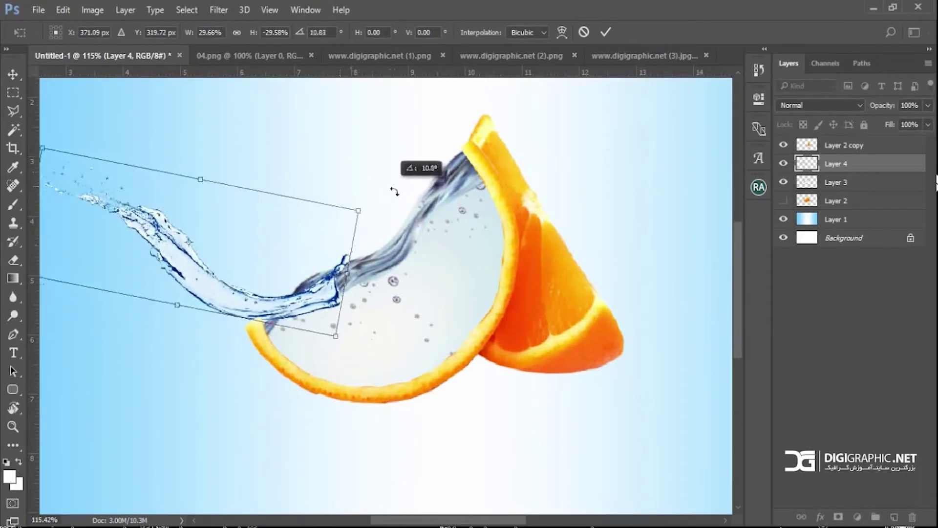
pyautogui.moveTo(291, 282); pyautogui.dragTo(322, 249)
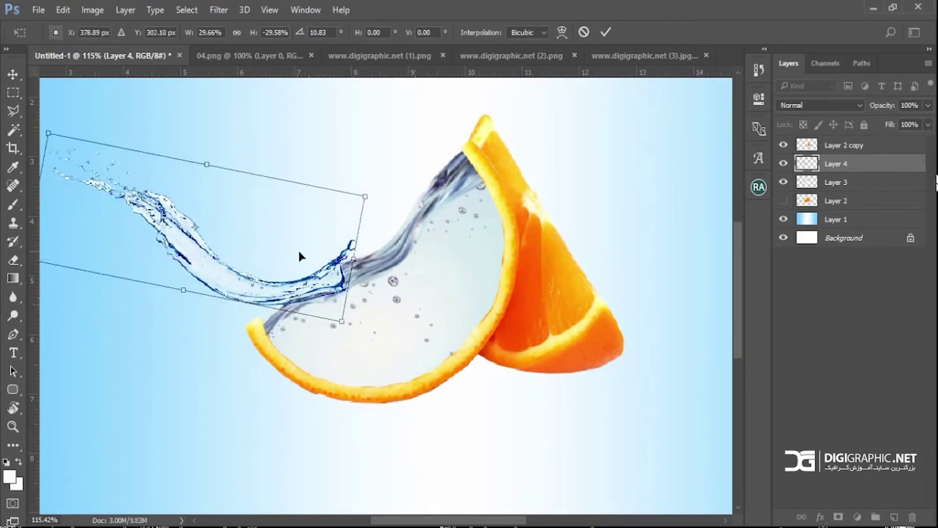
pyautogui.press('Return')
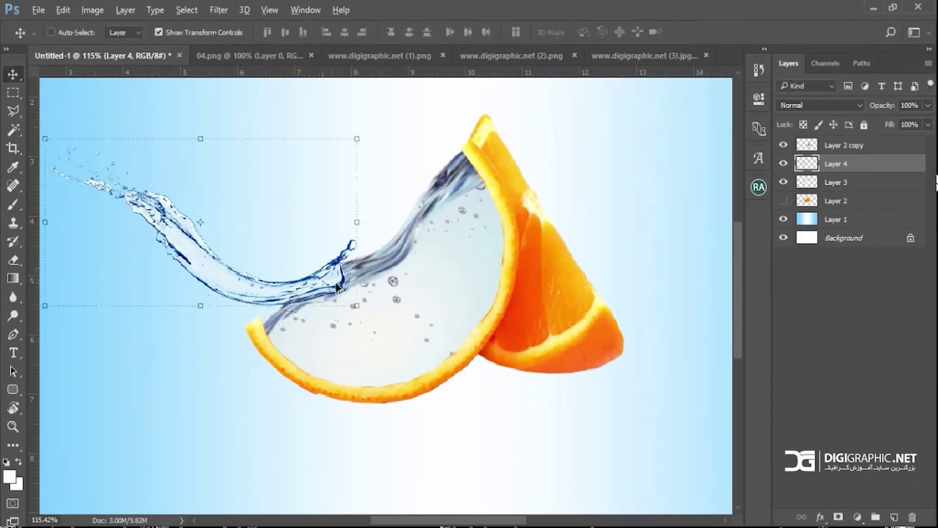
# Step: Shrink the splash on Layer 4 slightly, keeping its end in place on the slice's water surface
pyautogui.scroll(2, 337, 288)
pyautogui.moveTo(196, 210); pyautogui.dragTo(314, 270)
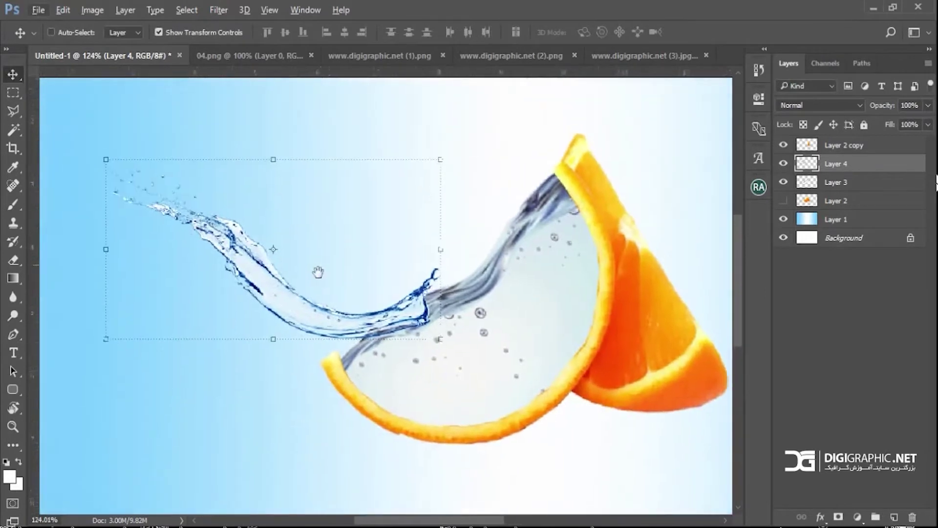
pyautogui.scroll(-3, 419, 256)
pyautogui.moveTo(529, 279); pyautogui.dragTo(390, 294)
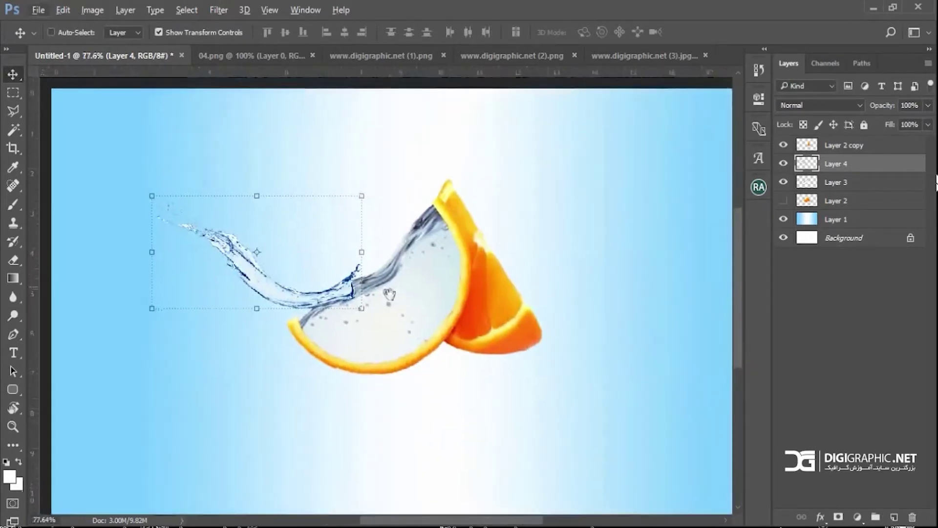
pyautogui.moveTo(155, 196); pyautogui.dragTo(186, 215)
pyautogui.press('Return')
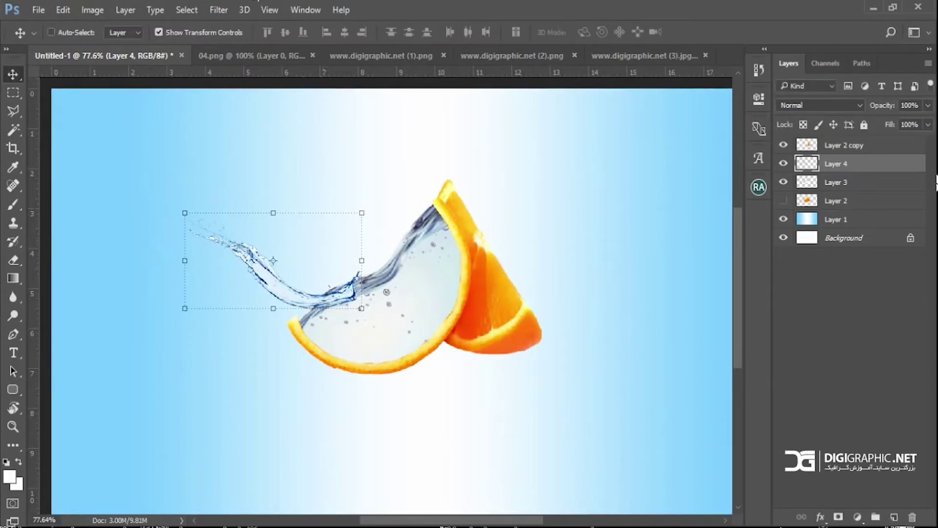
# Step: Reduce the splash's saturation to -40 with a Hue/Saturation adjustment on Layer 4
pyautogui.click(107, 10)
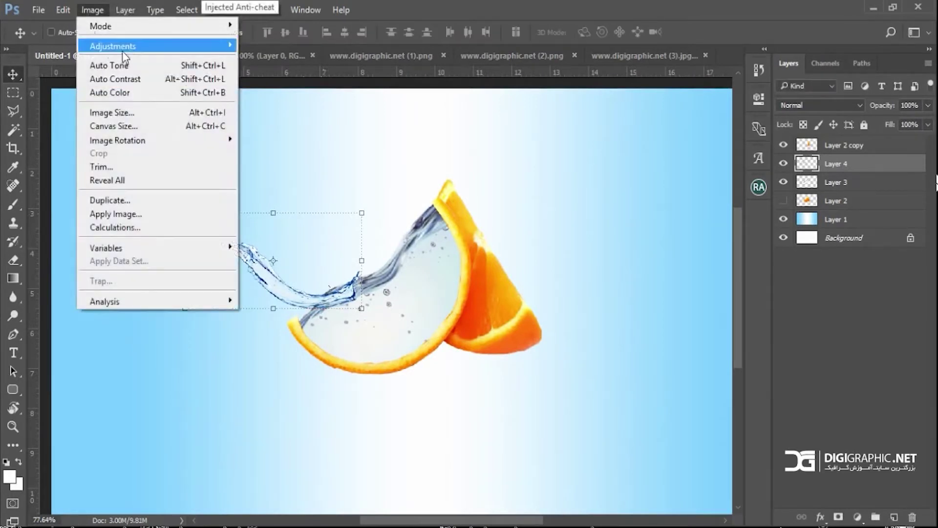
pyautogui.moveTo(130, 49)
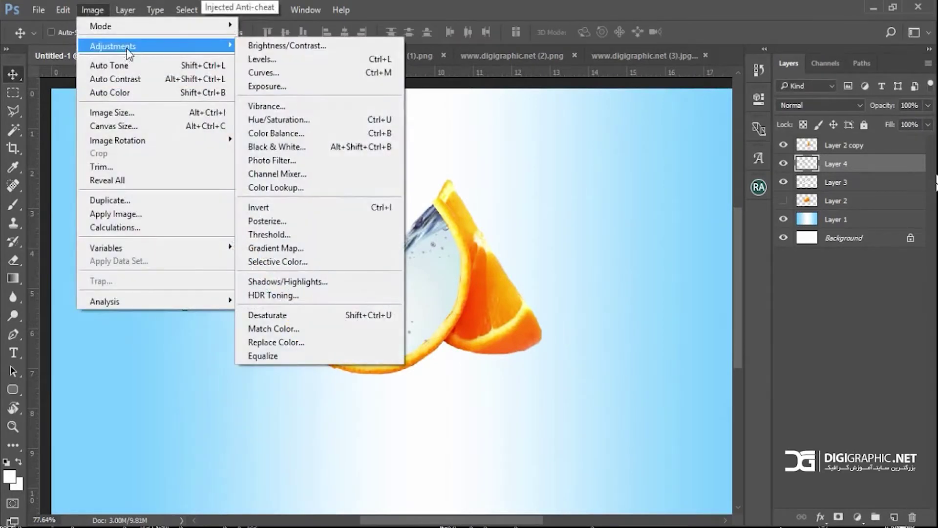
pyautogui.click(294, 128)
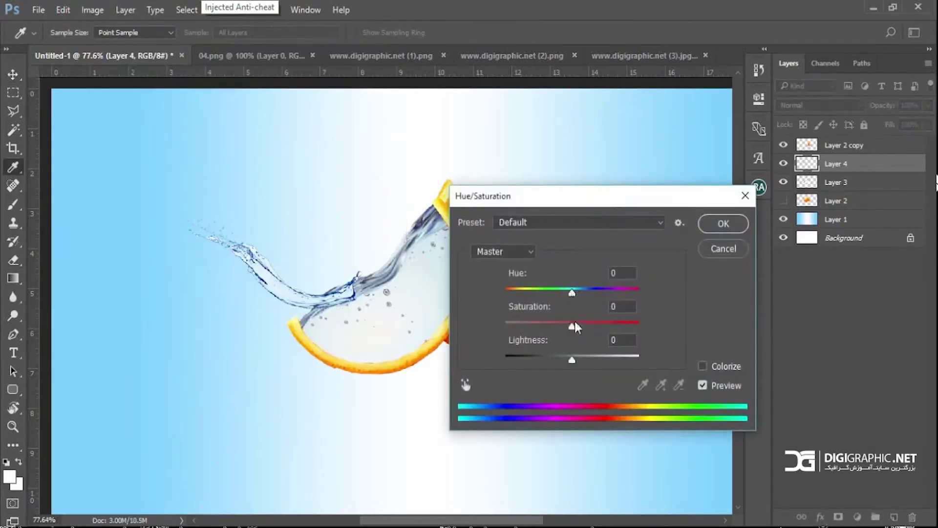
pyautogui.moveTo(572, 328); pyautogui.dragTo(541, 329)
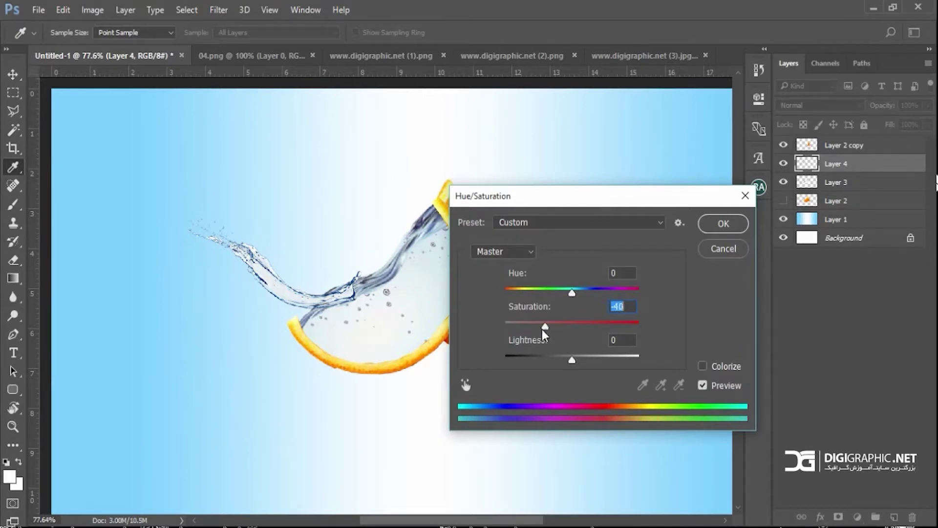
pyautogui.press('Return')
pyautogui.press('v')
# Step: Duplicate Layer 4, hide the original and activate the Eraser for the copy
pyautogui.scroll(4, 381, 309)
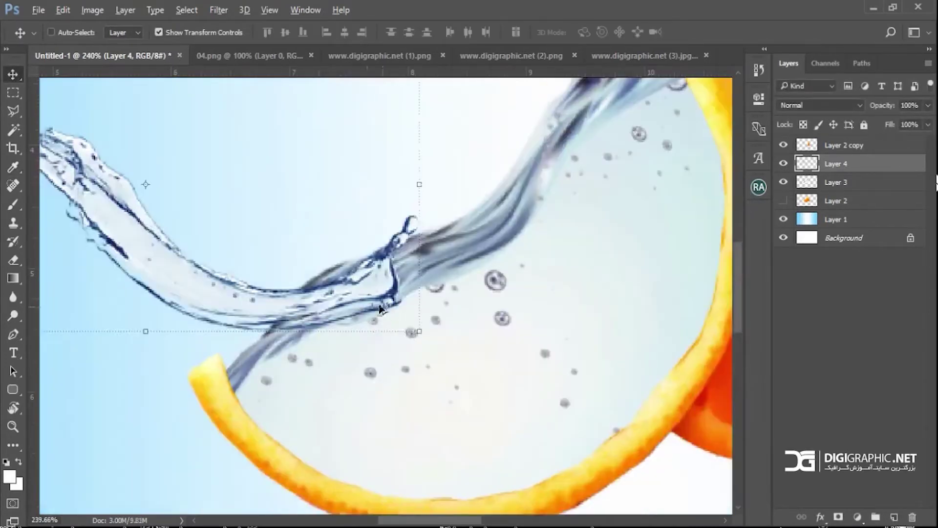
pyautogui.press('ctrl')
pyautogui.hotkey('ctrl', 'j')
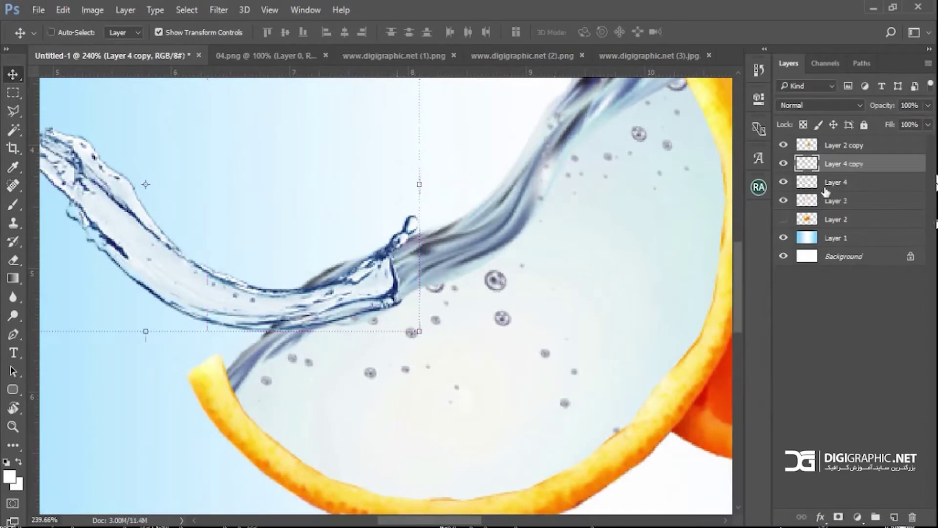
pyautogui.press('e')
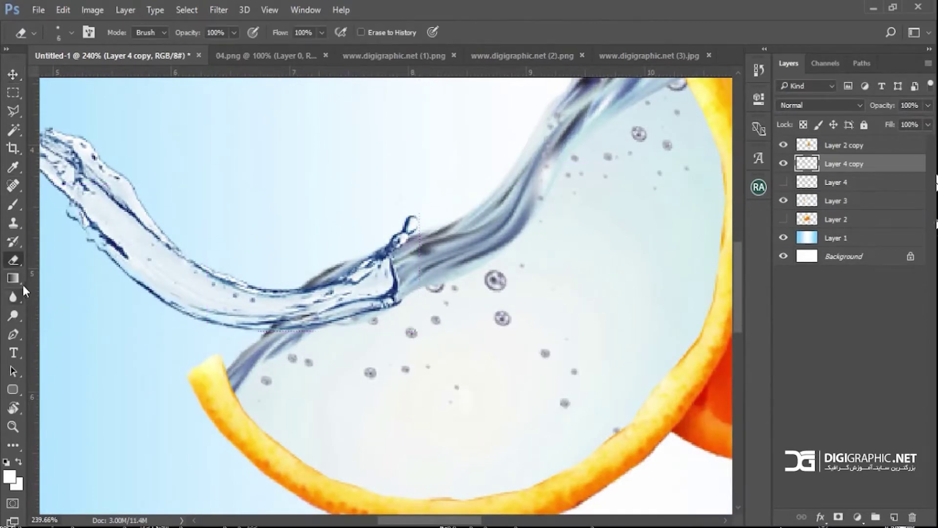
# Step: Erase the splash's hard end on Layer 4 copy where it overlaps the water surface, using a soft 25 px eraser
pyautogui.rightClick(420, 244)
pyautogui.press('Return')
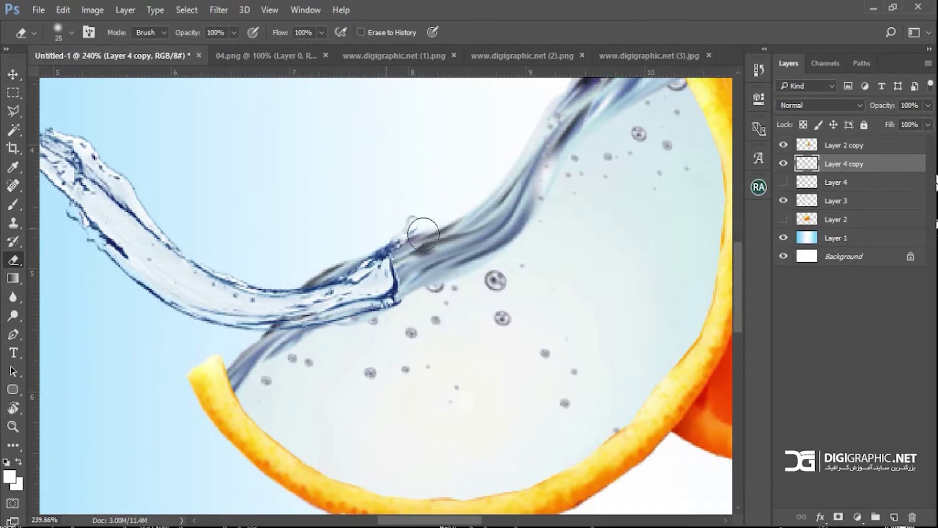
pyautogui.moveTo(448, 238)
pyautogui.mouseDown()
pyautogui.moveTo(412, 252)
pyautogui.moveTo(459, 253)
pyautogui.moveTo(423, 286)
pyautogui.moveTo(443, 298)
pyautogui.moveTo(420, 289)
pyautogui.moveTo(464, 289)
pyautogui.moveTo(426, 287)
pyautogui.moveTo(436, 319)
pyautogui.moveTo(470, 318)
pyautogui.moveTo(427, 315)
pyautogui.moveTo(400, 333)
pyautogui.moveTo(323, 349)
pyautogui.mouseUp()
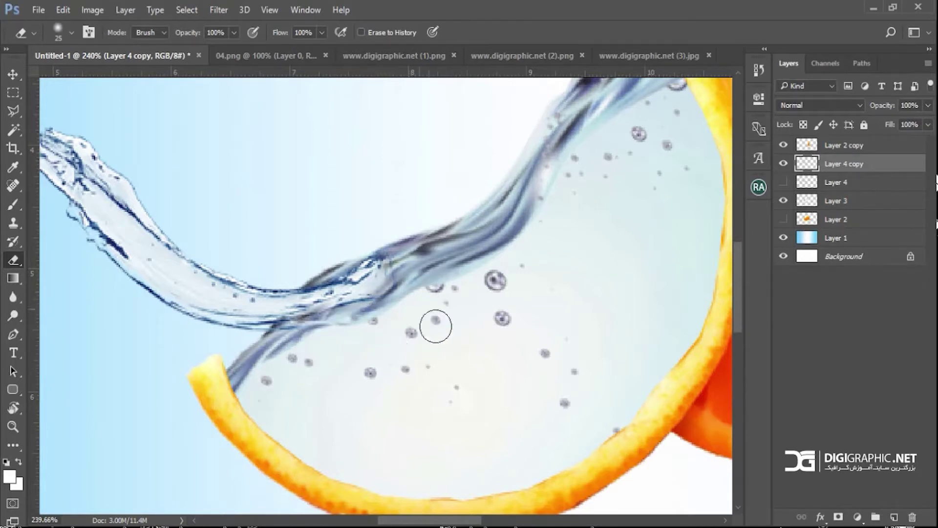
# Step: Set the eraser to 42 px and 37% opacity and soften the splash's end into the slice's water surface
pyautogui.rightClick(435, 326)
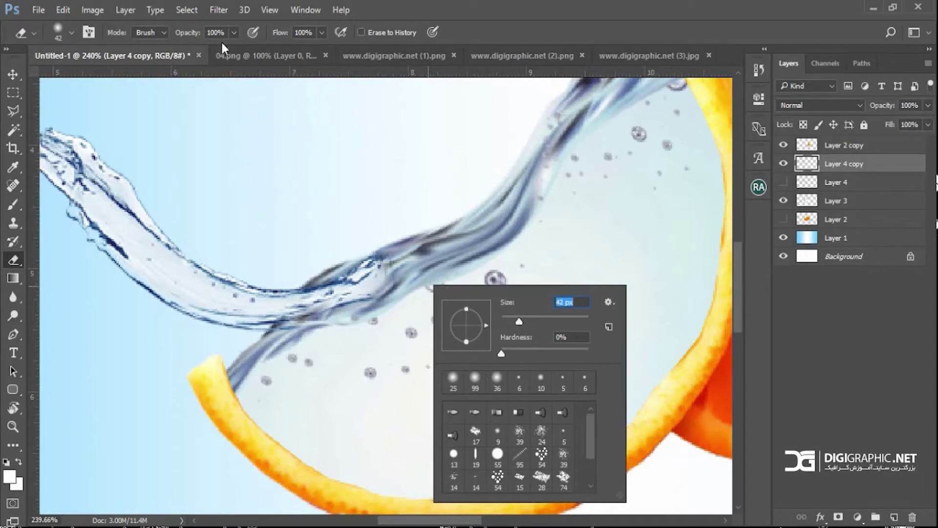
pyautogui.click(234, 33)
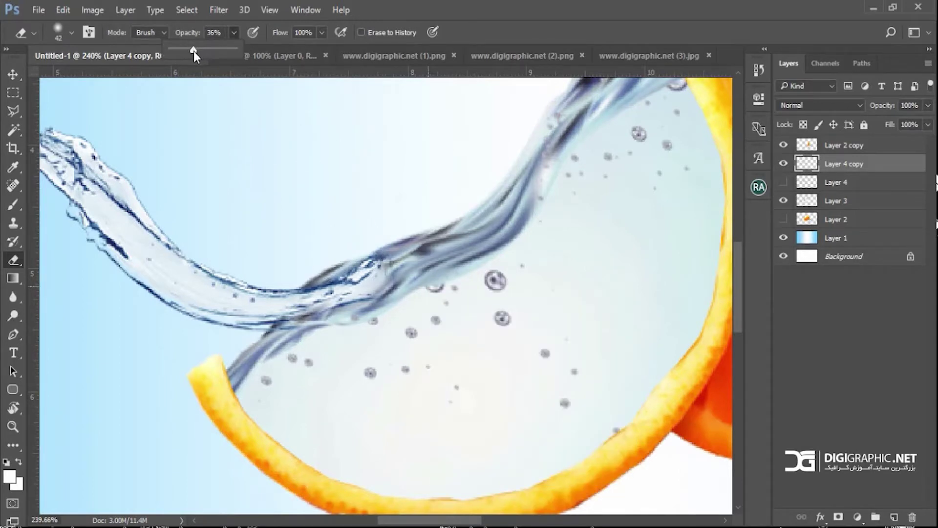
pyautogui.click(405, 327)
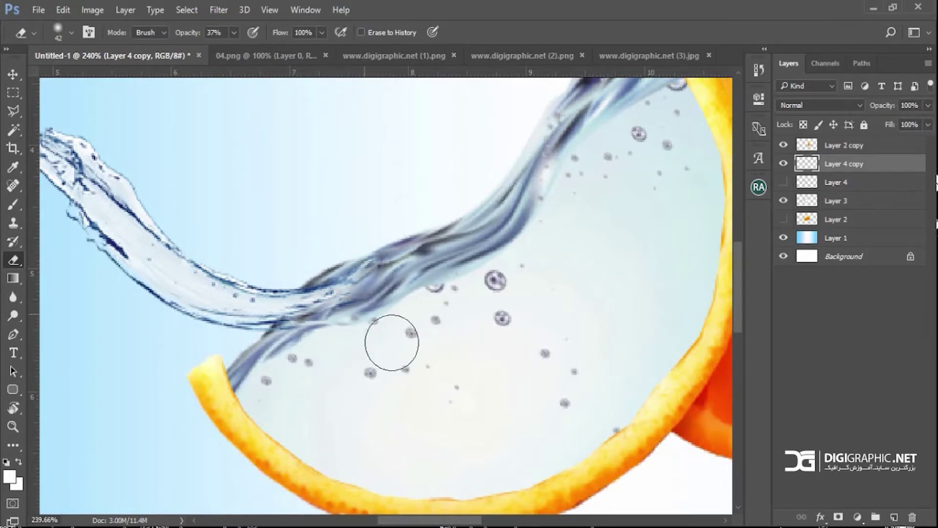
pyautogui.scroll(-1, 461, 318)
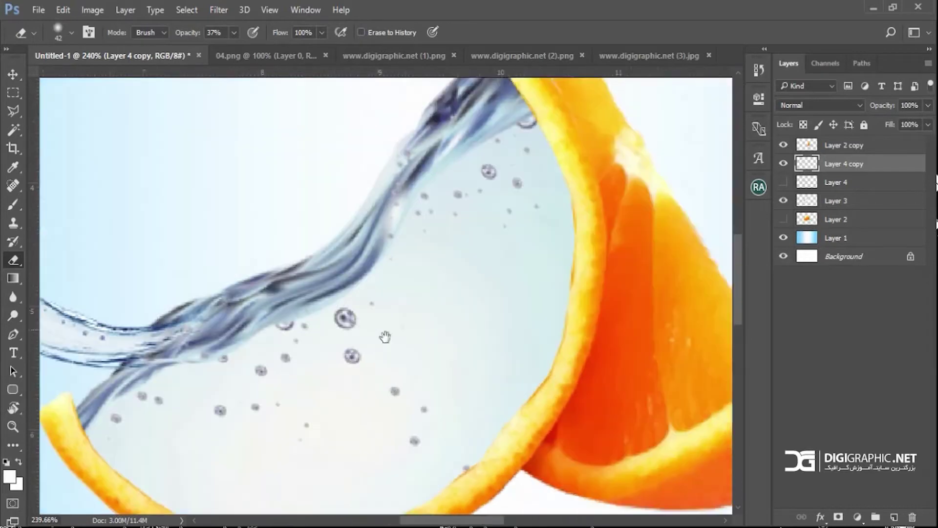
pyautogui.hotkey('ctrl', '0')
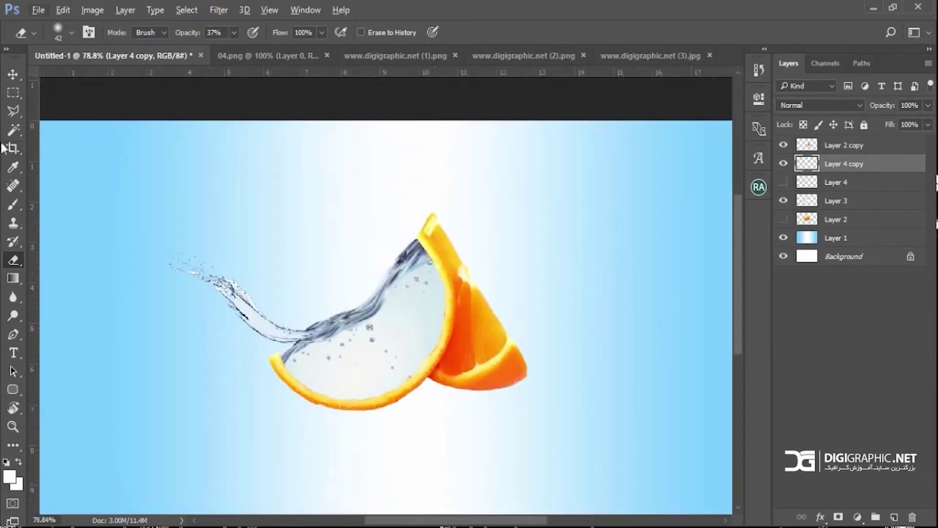
pyautogui.click(13, 75)
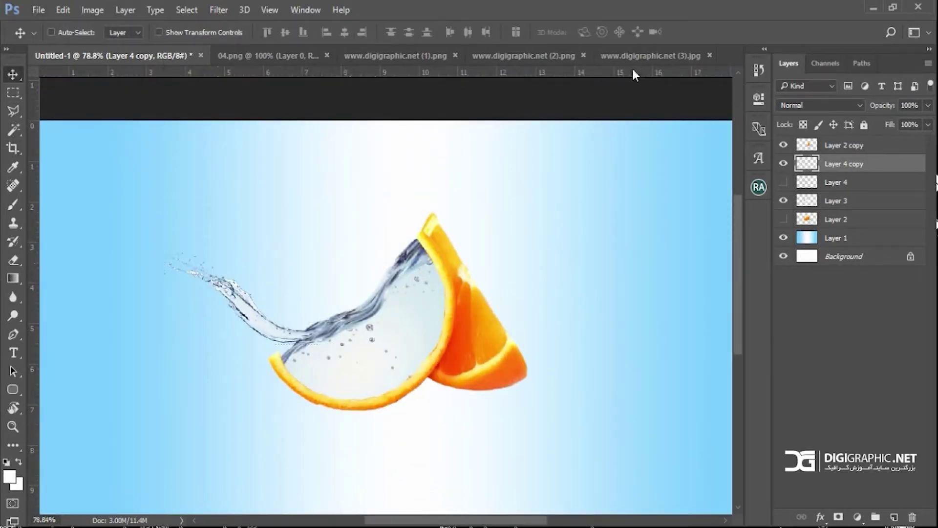
pyautogui.click(633, 57)
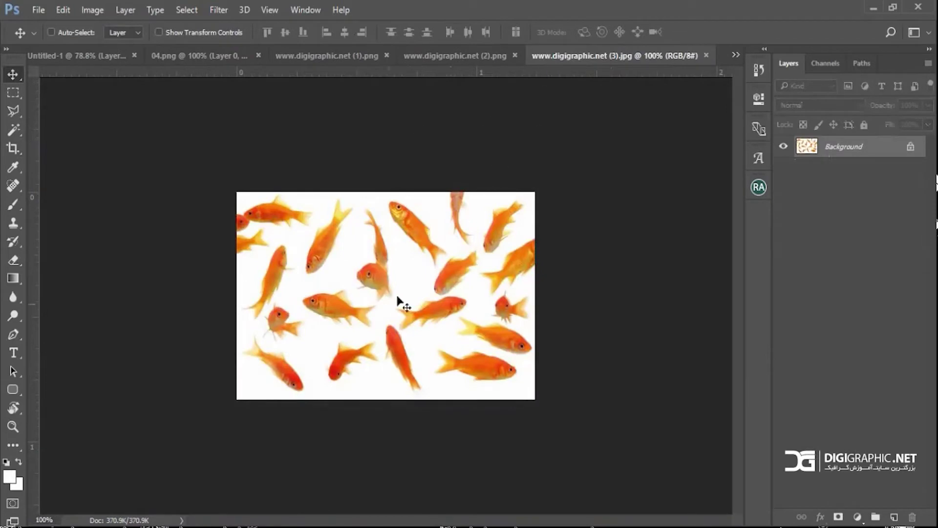
pyautogui.scroll(5, 381, 315)
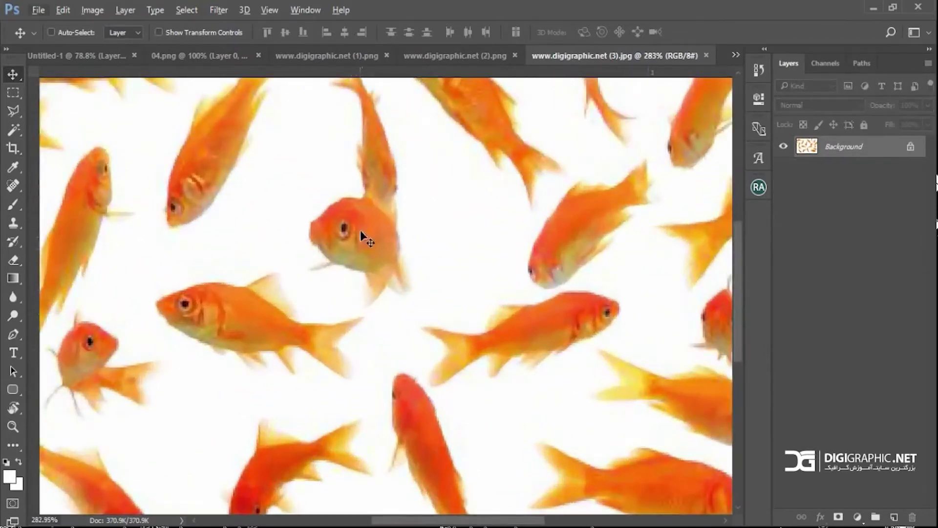
pyautogui.moveTo(361, 234); pyautogui.dragTo(426, 184)
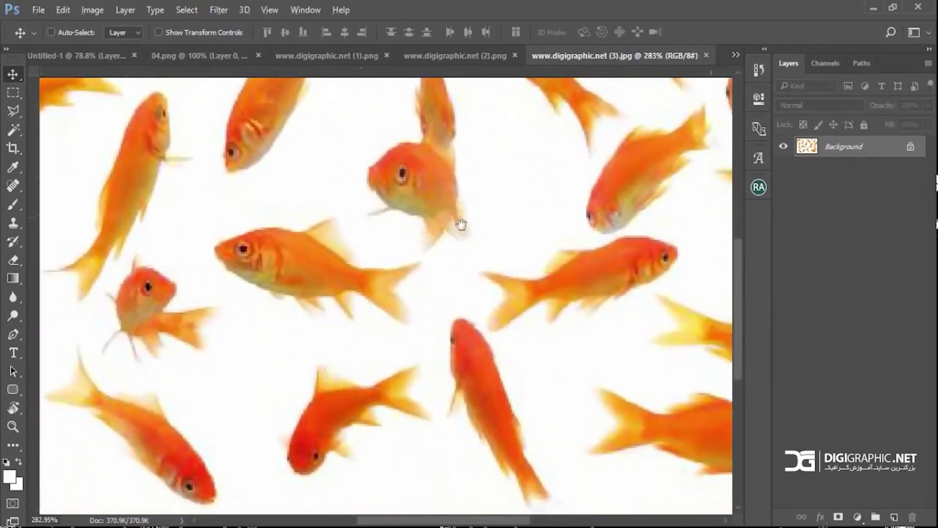
pyautogui.scroll(-2, 459, 225)
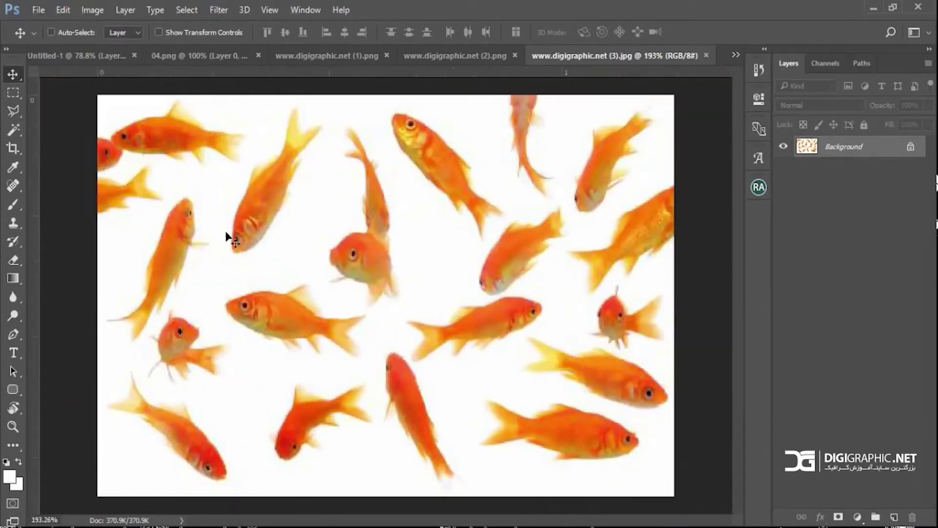
pyautogui.press('l')
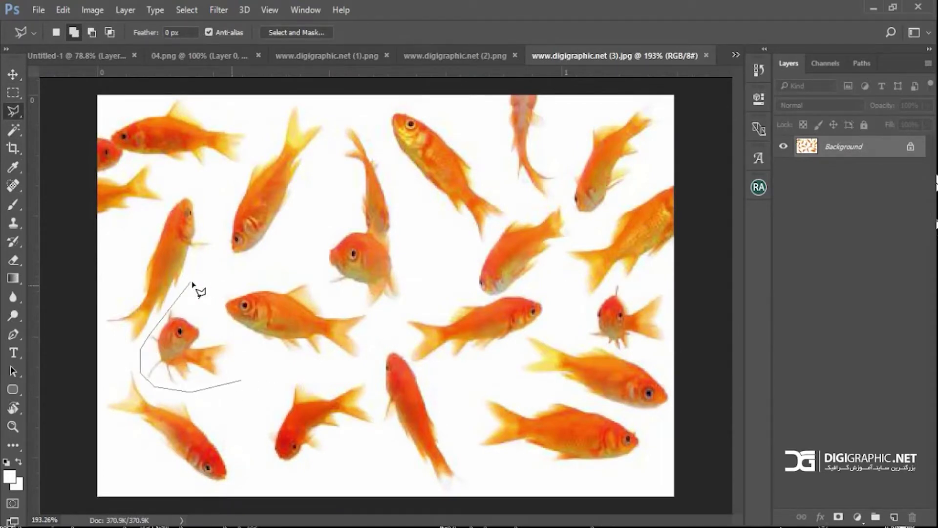
pyautogui.doubleClick(243, 349)
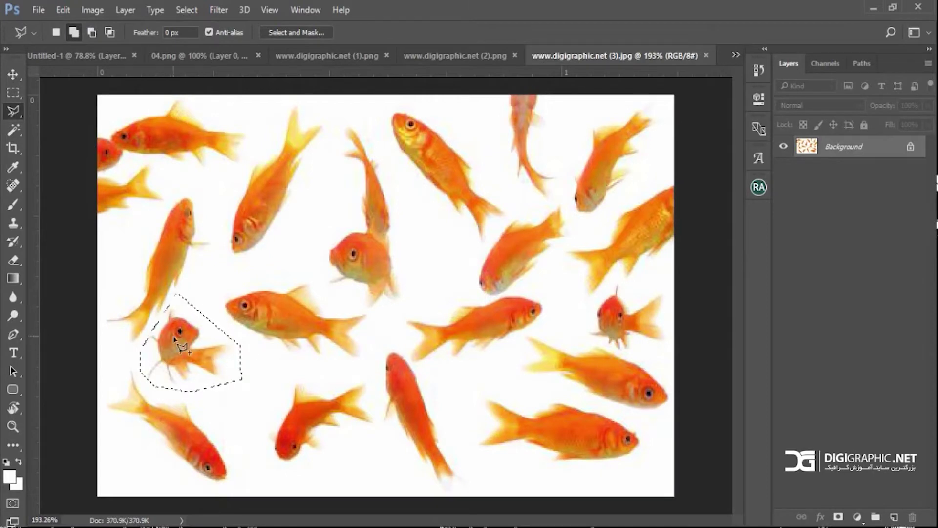
# Step: Copy the selected goldfish into the Untitled-1 document and move it further into the water-filled slice
pyautogui.click(295, 61)
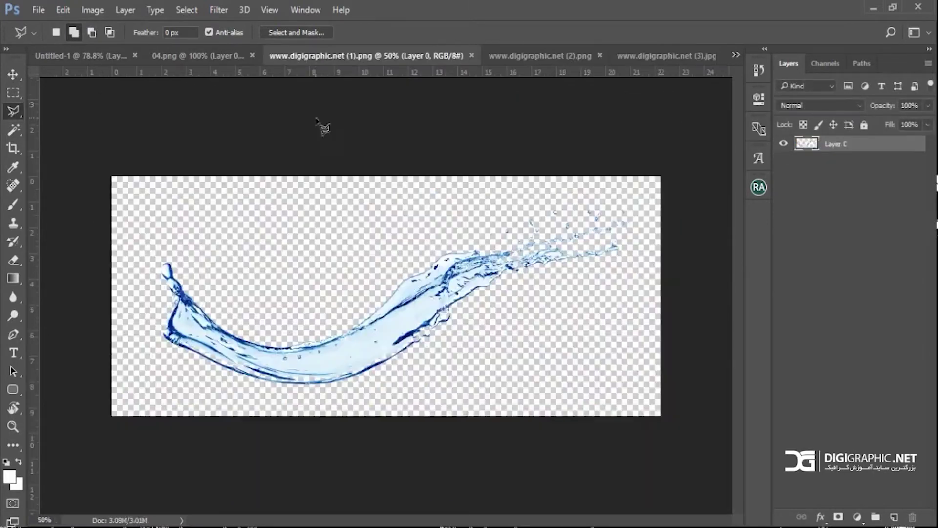
pyautogui.click(206, 56)
pyautogui.click(84, 58)
pyautogui.hotkey('ctrl', 'v')
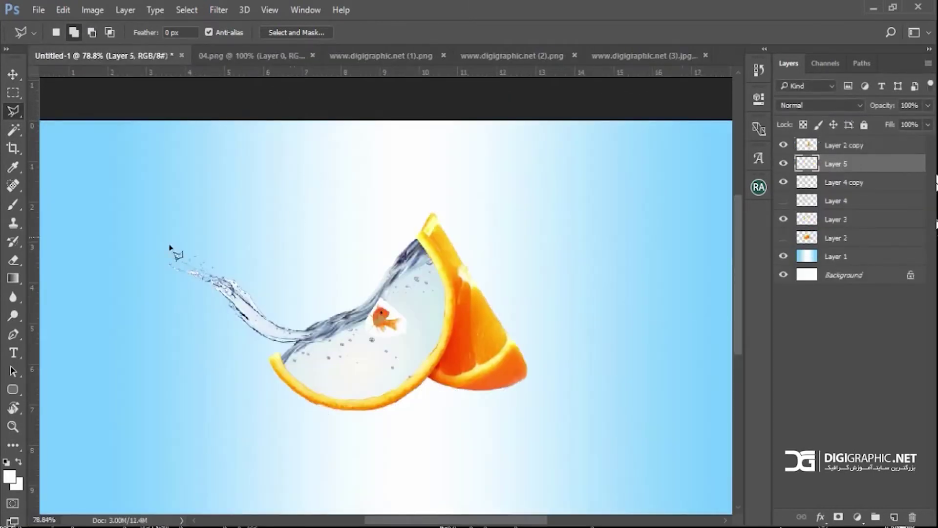
pyautogui.click(12, 74)
pyautogui.moveTo(391, 320); pyautogui.dragTo(430, 331)
# Step: Enlarge the goldfish on Layer 5 to about 142.86% width and 141.10% height and shift it within the water
pyautogui.scroll(5, 389, 357)
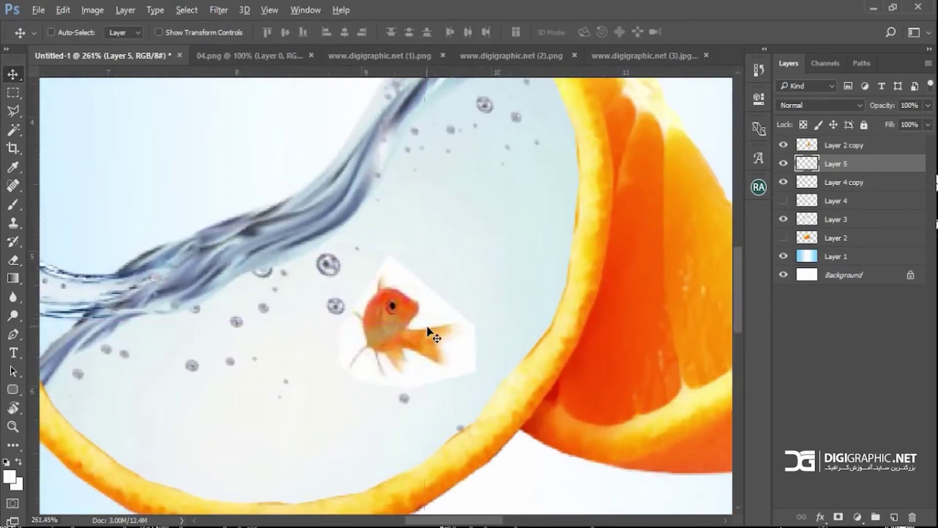
pyautogui.scroll(2, 429, 331)
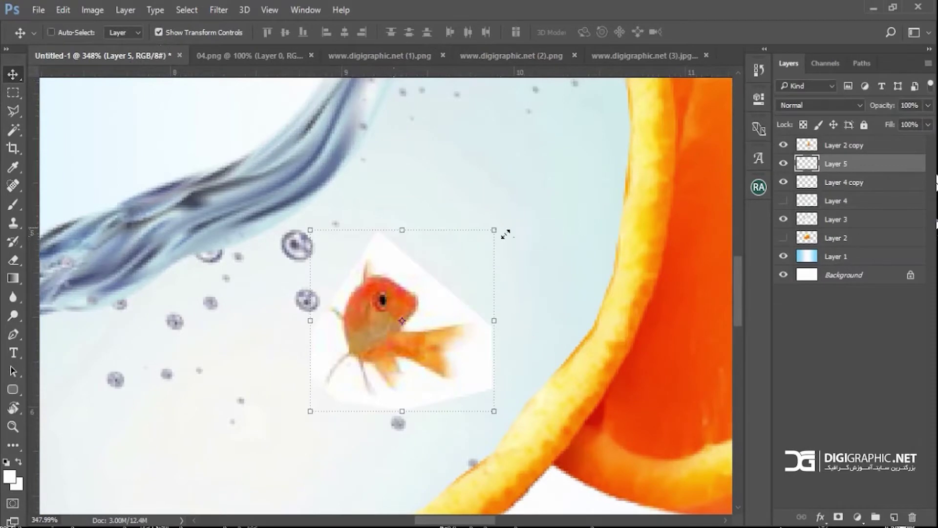
pyautogui.moveTo(506, 234); pyautogui.dragTo(600, 126)
pyautogui.moveTo(456, 236); pyautogui.dragTo(373, 287)
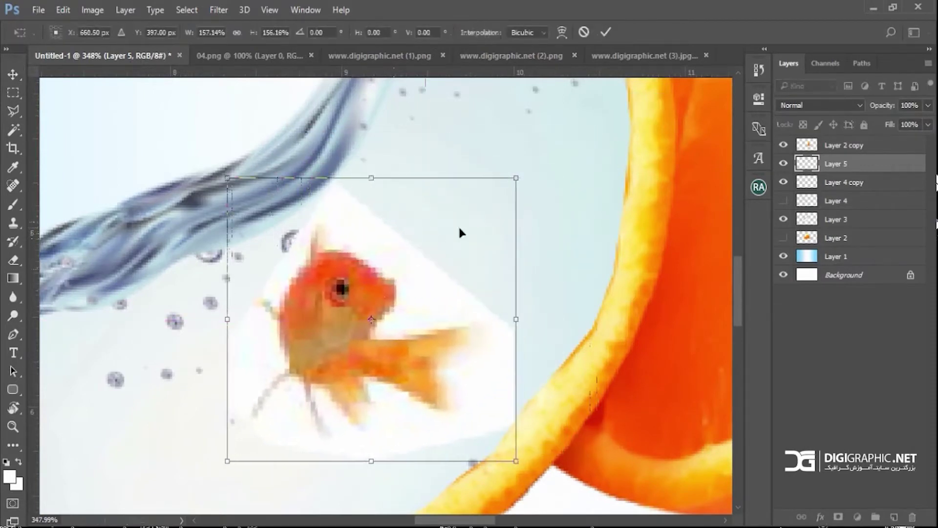
pyautogui.moveTo(517, 178); pyautogui.dragTo(489, 205)
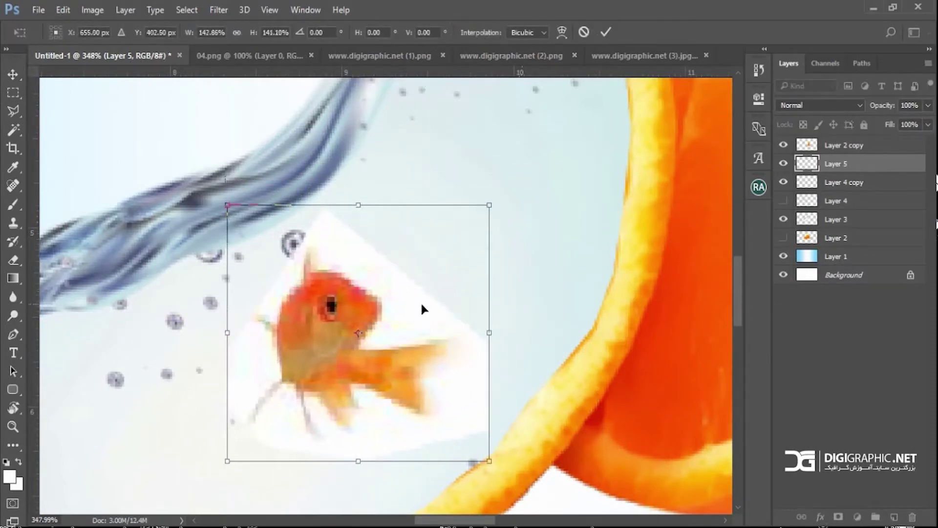
pyautogui.press('Return')
# Step: Move Layer 5 directly below Layer 4 and set its blend mode to Darken
pyautogui.moveTo(872, 169); pyautogui.dragTo(866, 195)
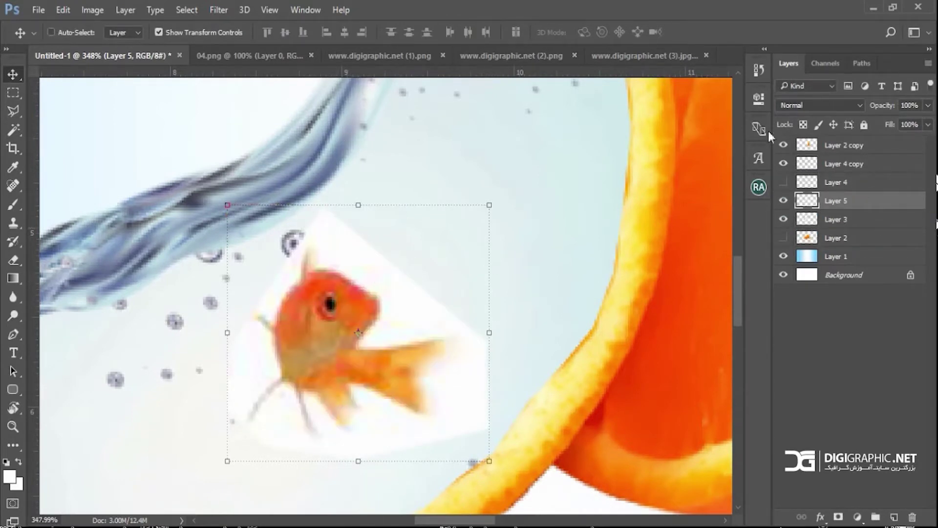
pyautogui.click(821, 105)
pyautogui.click(825, 149)
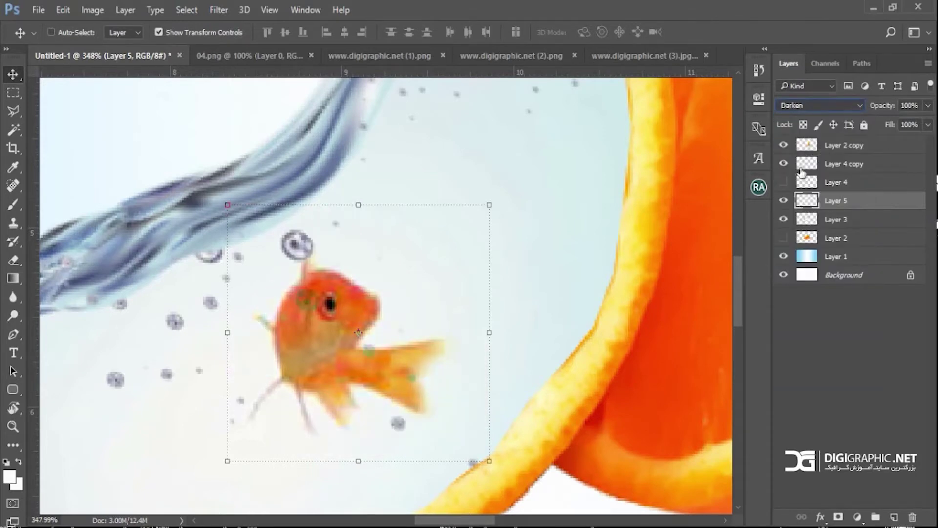
# Step: Move the goldfish down and left below the large bubbles, keep its Darken blending, and turn off the transform controls
pyautogui.moveTo(421, 320); pyautogui.dragTo(356, 362)
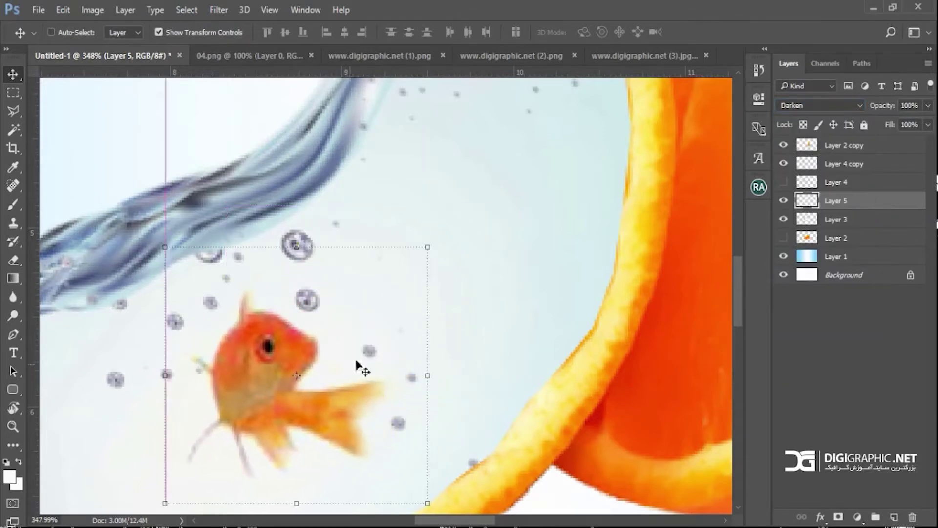
pyautogui.click(861, 106)
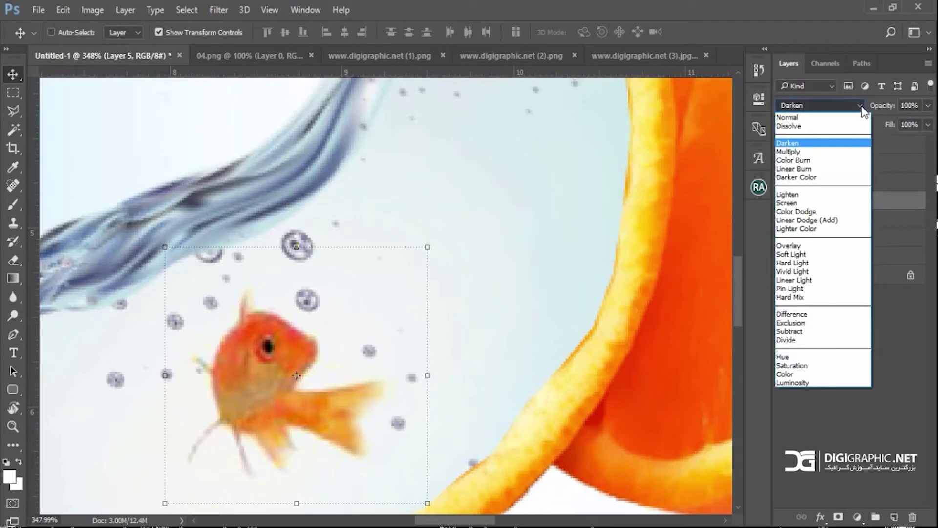
pyautogui.click(265, 384)
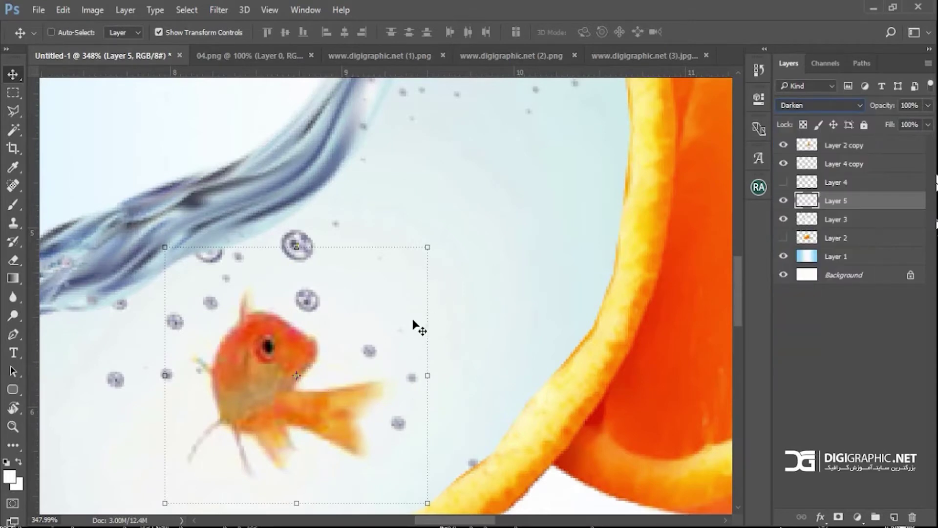
pyautogui.scroll(-2, 341, 348)
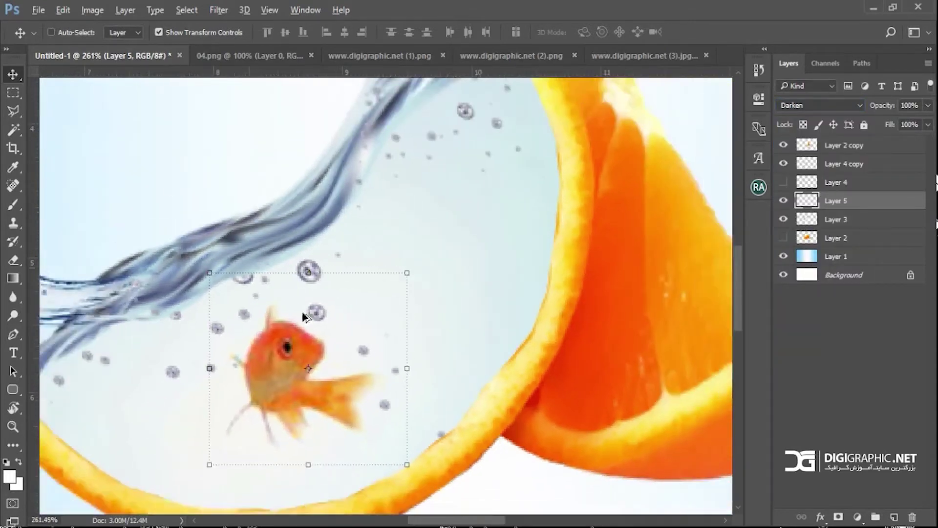
pyautogui.click(182, 28)
pyautogui.scroll(-7, 353, 269)
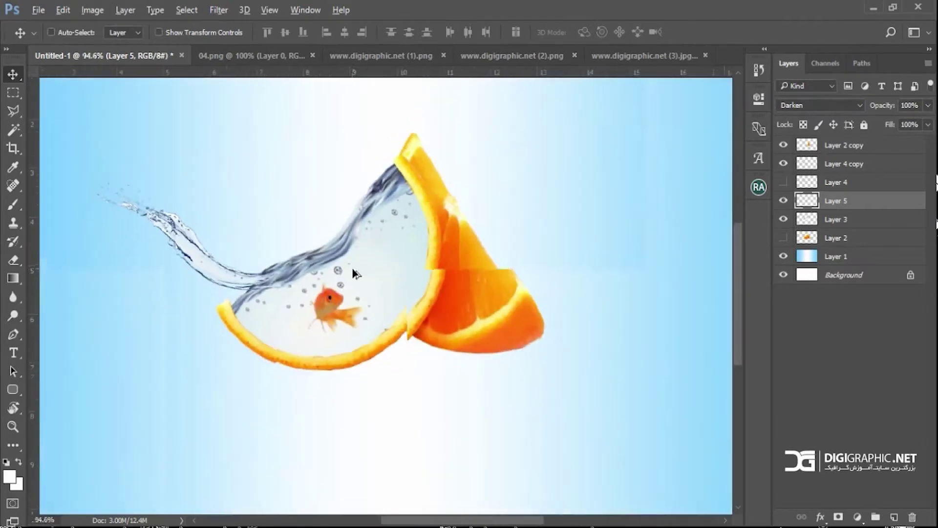
pyautogui.scroll(-2, 361, 245)
pyautogui.scroll(4, 360, 245)
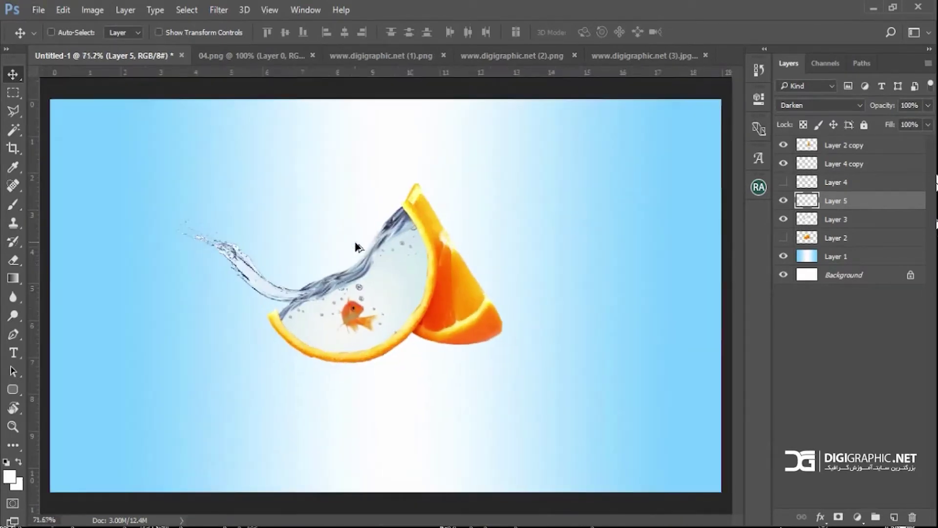
# Step: Add a new empty layer and place it between Layer 3 and Layer 2
pyautogui.keyDown('ctrl'); pyautogui.click(399, 334); pyautogui.keyUp('ctrl')
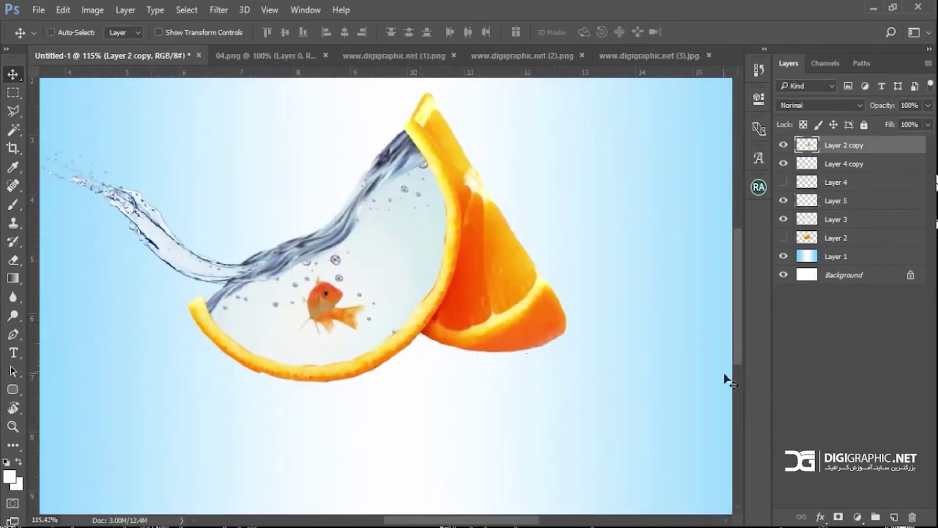
pyautogui.click(895, 517)
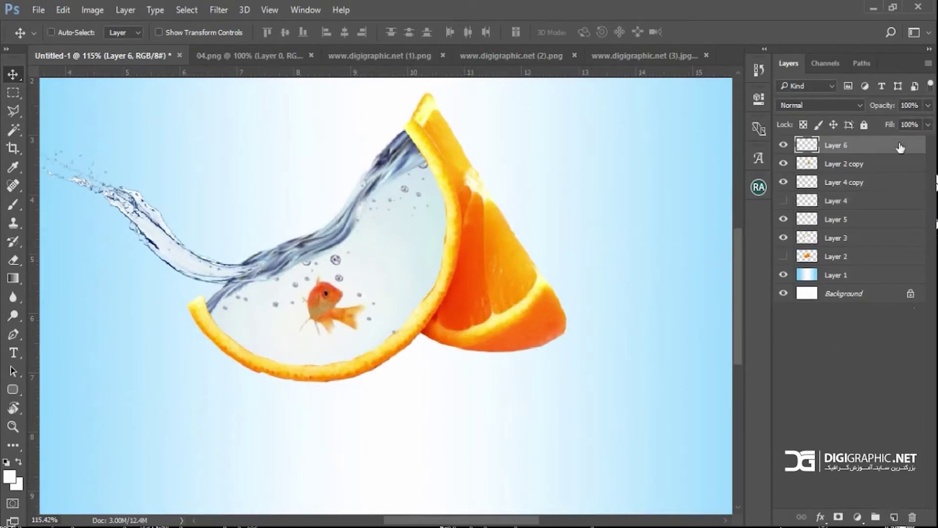
pyautogui.moveTo(900, 147); pyautogui.dragTo(894, 248)
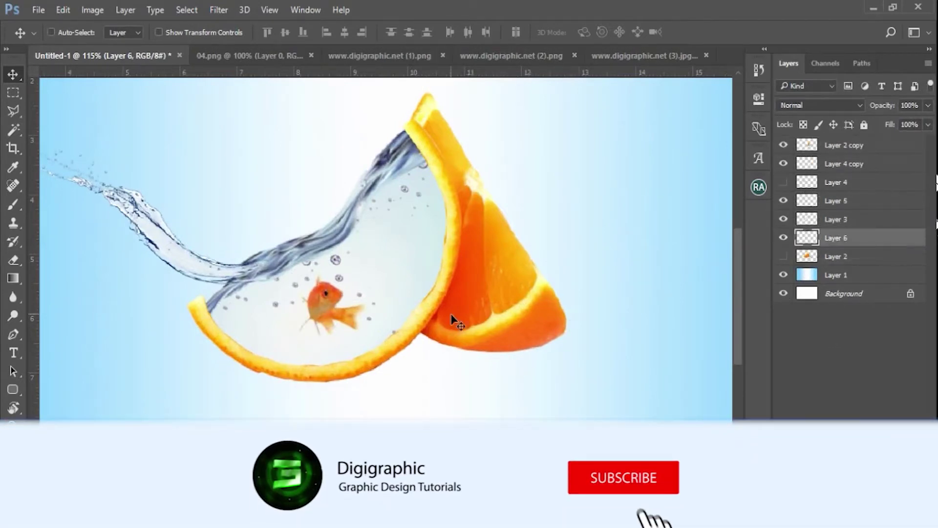
# Step: Set up a soft black 146 px brush for Layer 6 and try a single dab below the orange, undoing it
pyautogui.press('b')
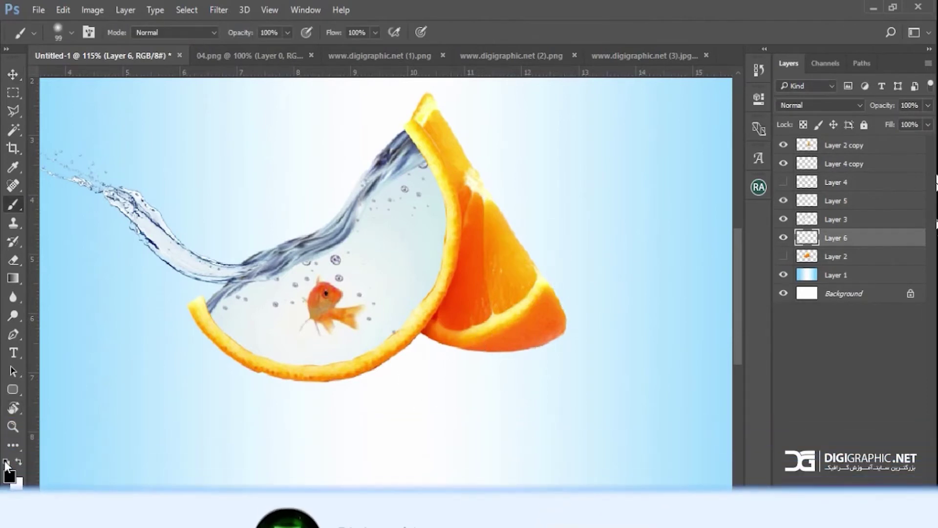
pyautogui.rightClick(509, 411)
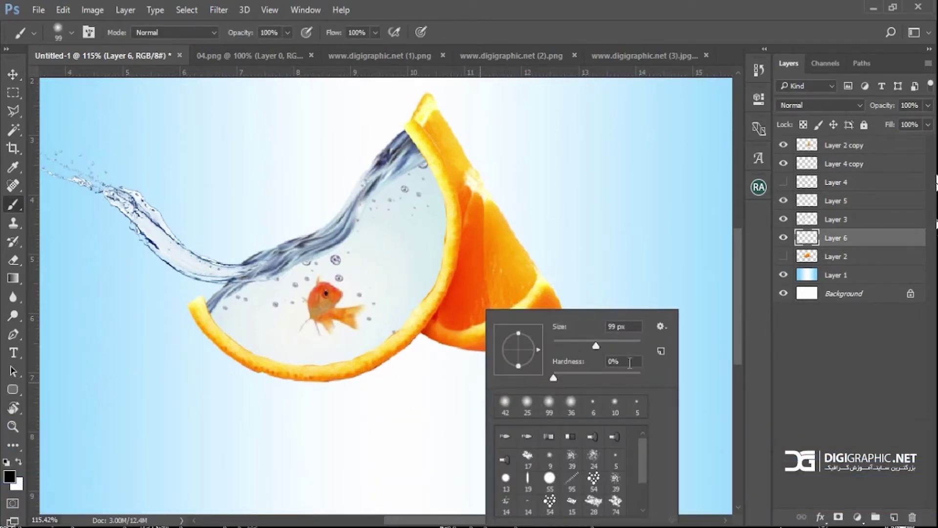
pyautogui.click(473, 453)
pyautogui.click(430, 408)
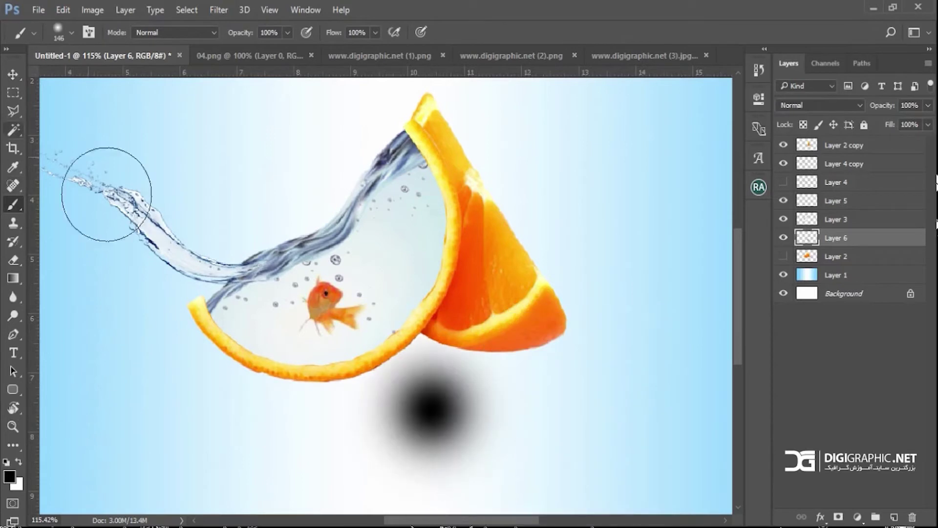
pyautogui.hotkey('ctrl', 'z')
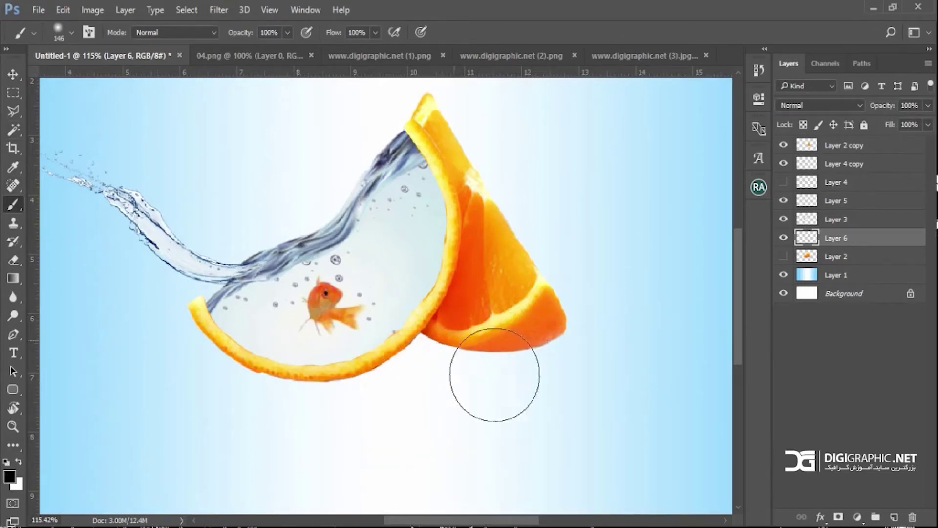
# Step: Paint a soft black dab on Layer 6, squash it to about 36% height, and move it beneath the rear orange slice
pyautogui.click(423, 401)
pyautogui.click(13, 75)
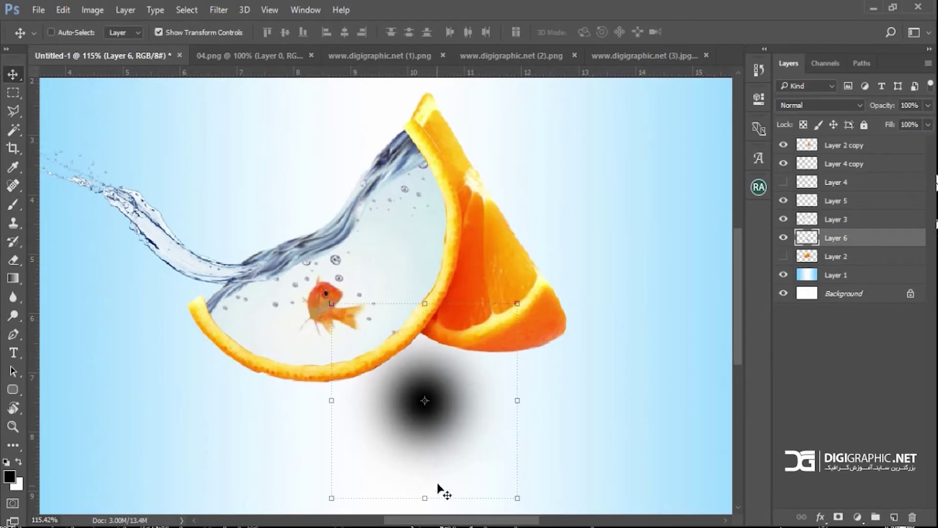
pyautogui.moveTo(435, 507); pyautogui.dragTo(430, 381)
pyautogui.moveTo(457, 343); pyautogui.dragTo(524, 349)
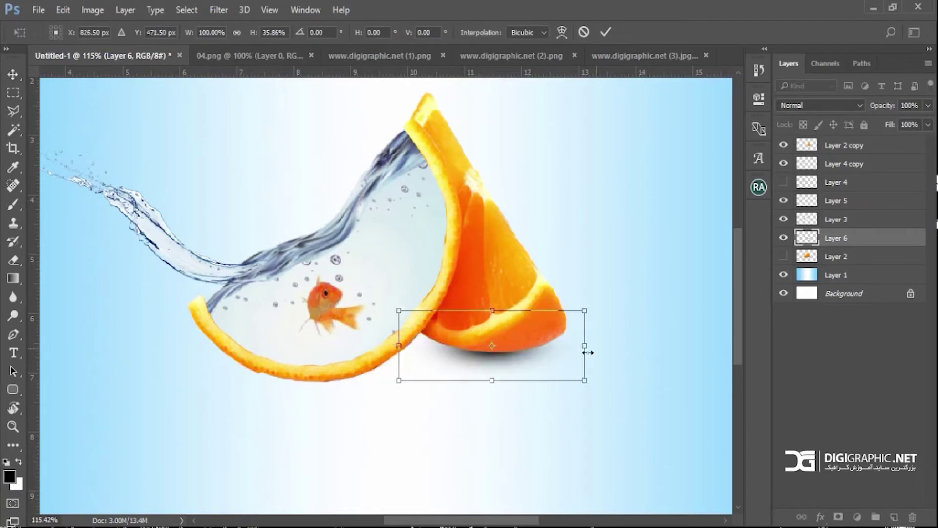
# Step: Stretch the shadow wider on both sides, flatten it further, align it under the rear orange slice, and apply the transform
pyautogui.moveTo(593, 351); pyautogui.dragTo(649, 352)
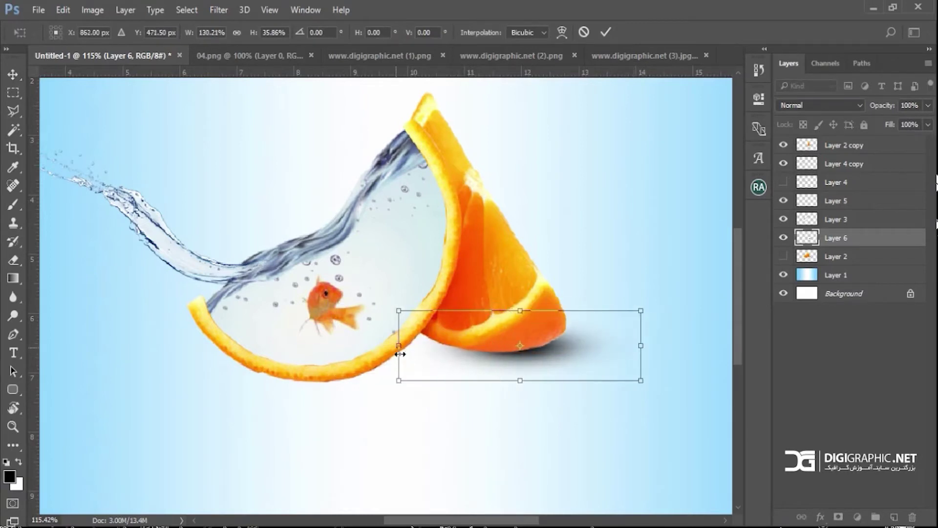
pyautogui.moveTo(400, 353); pyautogui.dragTo(348, 353)
pyautogui.moveTo(487, 389); pyautogui.dragTo(490, 379)
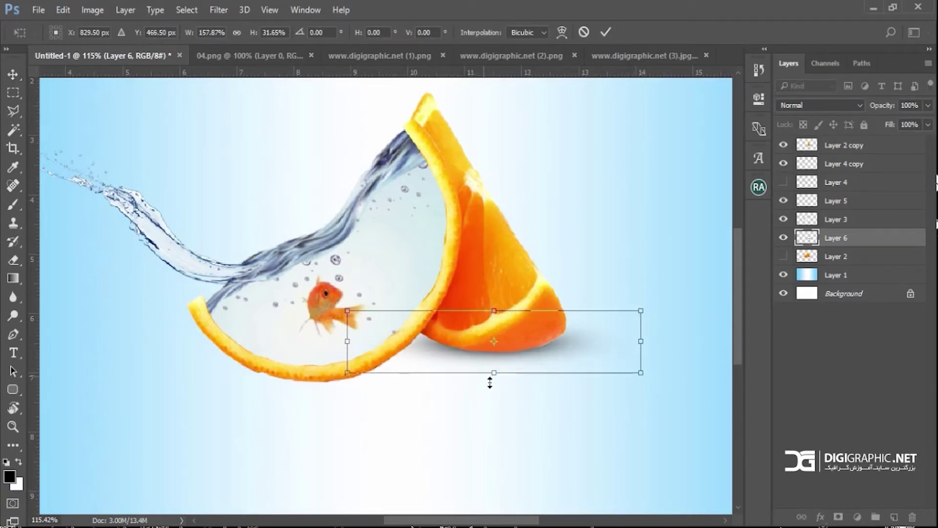
pyautogui.moveTo(571, 341); pyautogui.dragTo(570, 346)
pyautogui.moveTo(497, 322); pyautogui.dragTo(499, 327)
pyautogui.press('Return')
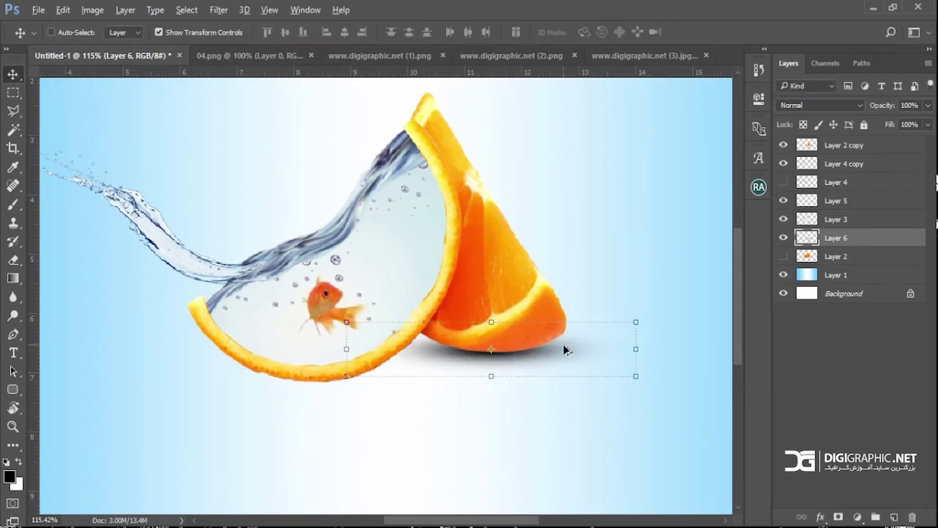
# Step: Duplicate the shadow, place the copy beneath the hollow front slice, and widen it to fit the curved rind
pyautogui.moveTo(564, 344); pyautogui.dragTo(397, 380)
pyautogui.moveTo(470, 384)
pyautogui.mouseDown()
pyautogui.moveTo(497, 384)
pyautogui.moveTo(444, 384)
pyautogui.moveTo(447, 391)
pyautogui.moveTo(533, 385)
pyautogui.moveTo(456, 384)
pyautogui.mouseUp()
pyautogui.press('Down')
pyautogui.press('Down')
pyautogui.press('Down')
pyautogui.press('Left')
pyautogui.press('Left')
pyautogui.press('Down')
pyautogui.press('Down')
pyautogui.press('Down')
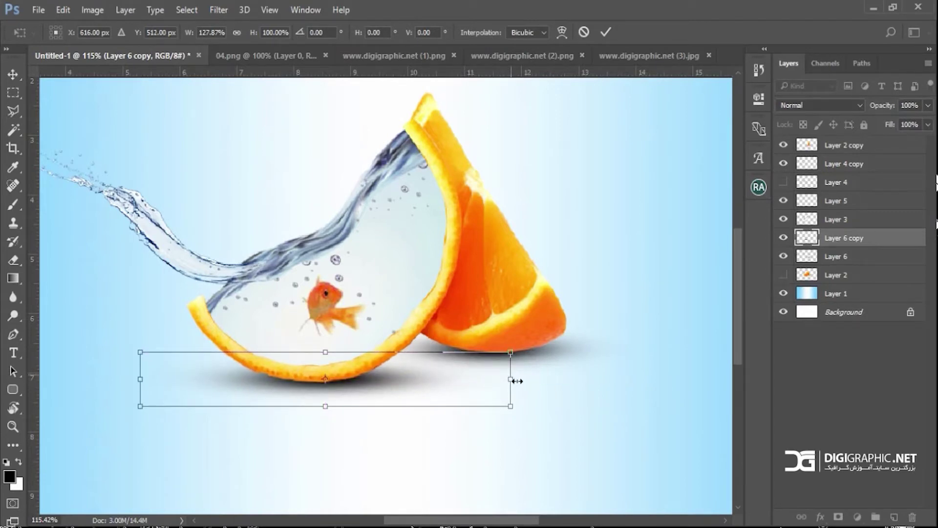
pyautogui.moveTo(517, 381)
pyautogui.mouseDown()
pyautogui.moveTo(570, 377)
pyautogui.moveTo(504, 379)
pyautogui.mouseUp()
pyautogui.press('Return')
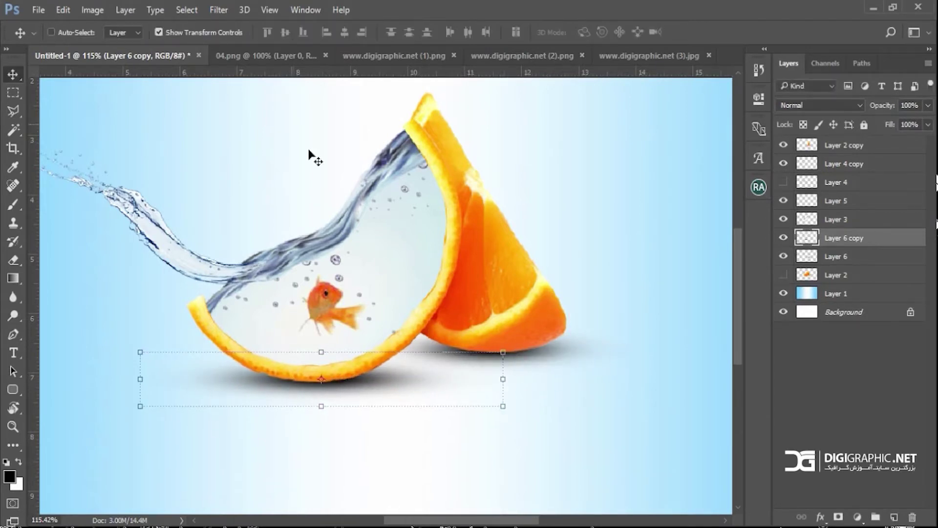
# Step: Turn off the transform controls and set the blend mode of the water splash layer, Layer 4 copy, to Darken
pyautogui.scroll(-4, 376, 199)
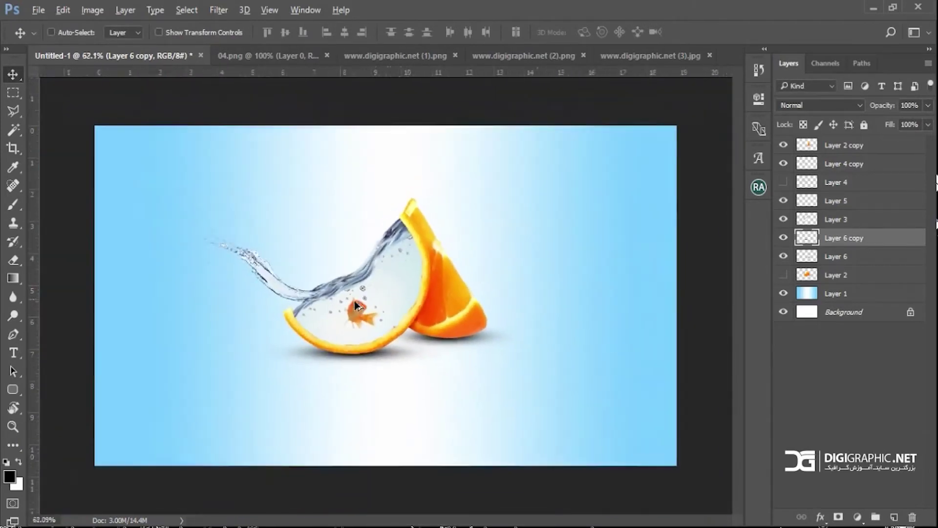
pyautogui.scroll(1, 354, 300)
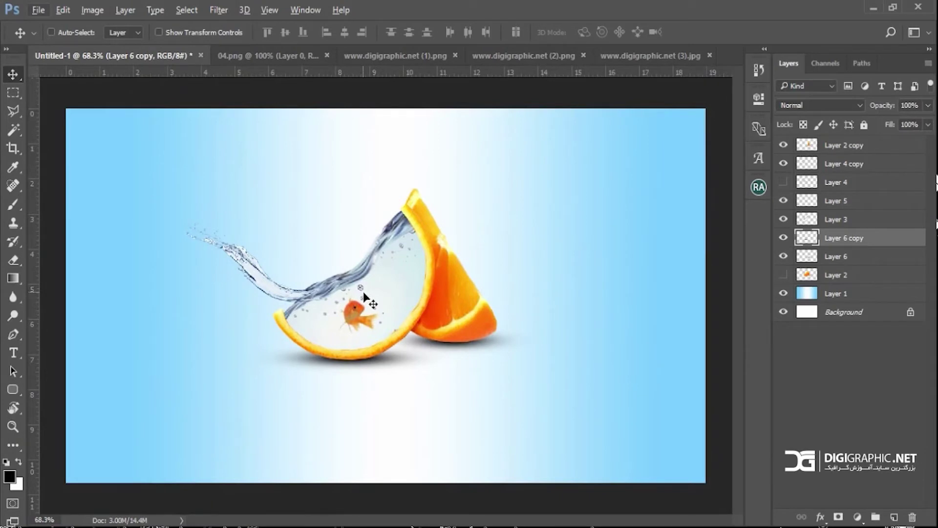
pyautogui.scroll(7, 246, 287)
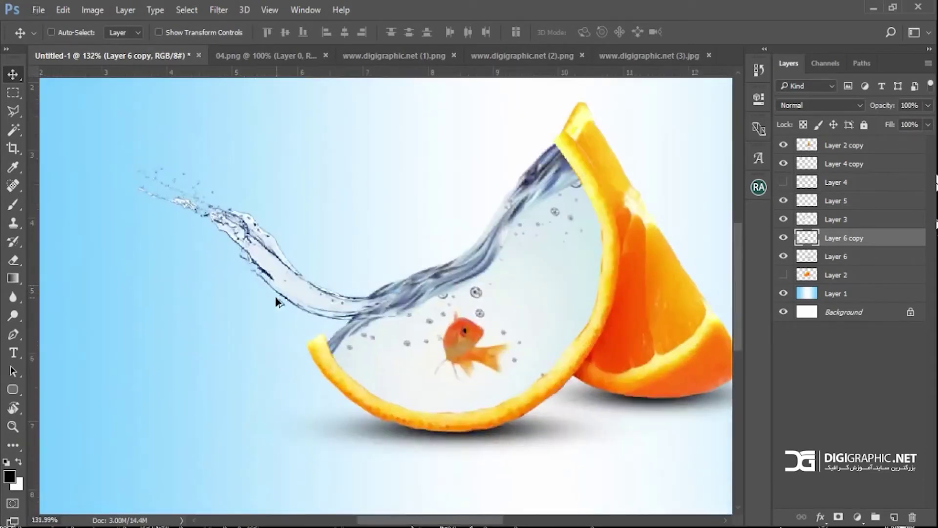
pyautogui.press('ctrl')
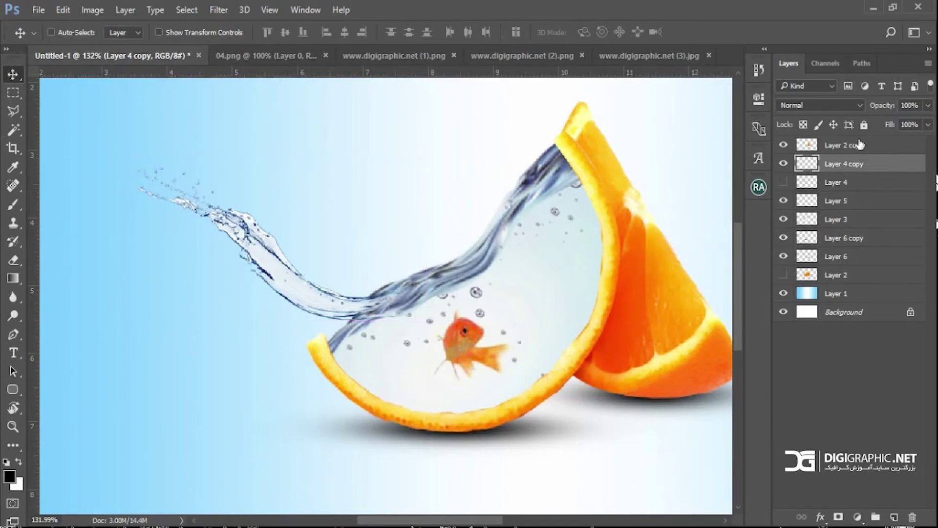
pyautogui.click(861, 105)
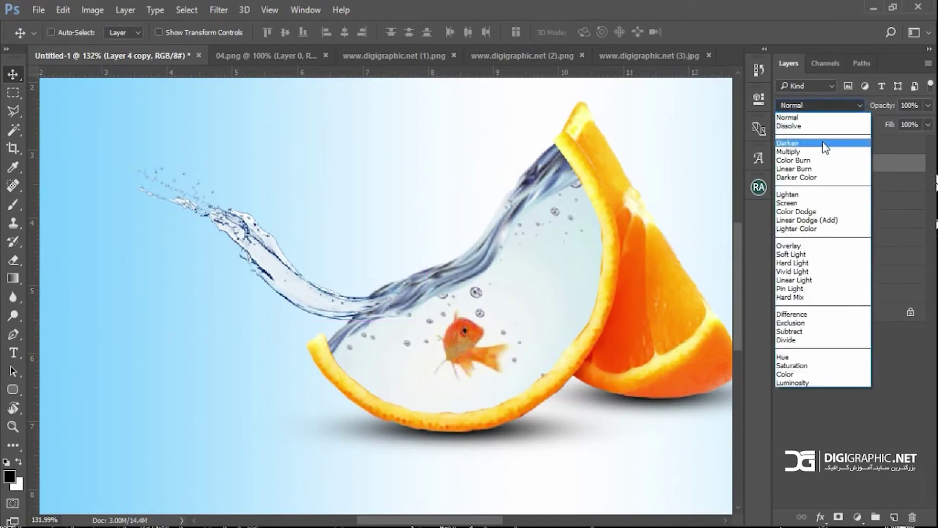
pyautogui.click(826, 144)
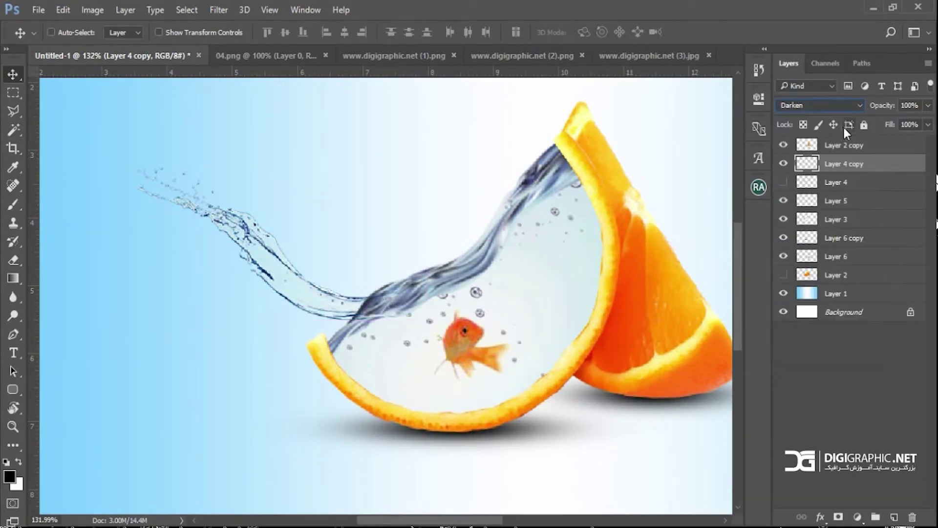
pyautogui.press('Down')
pyautogui.scroll(-5, 553, 233)
pyautogui.scroll(3, 394, 310)
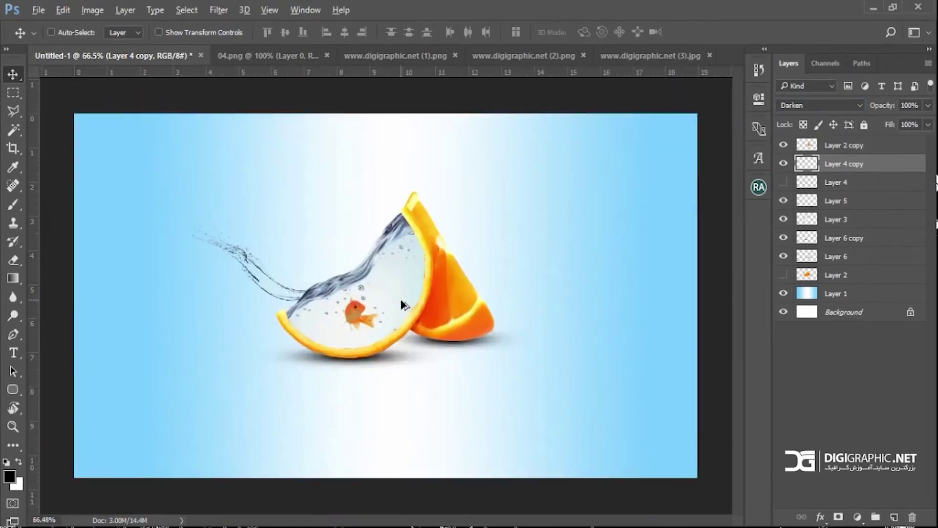
pyautogui.scroll(3, 274, 315)
pyautogui.press('e')
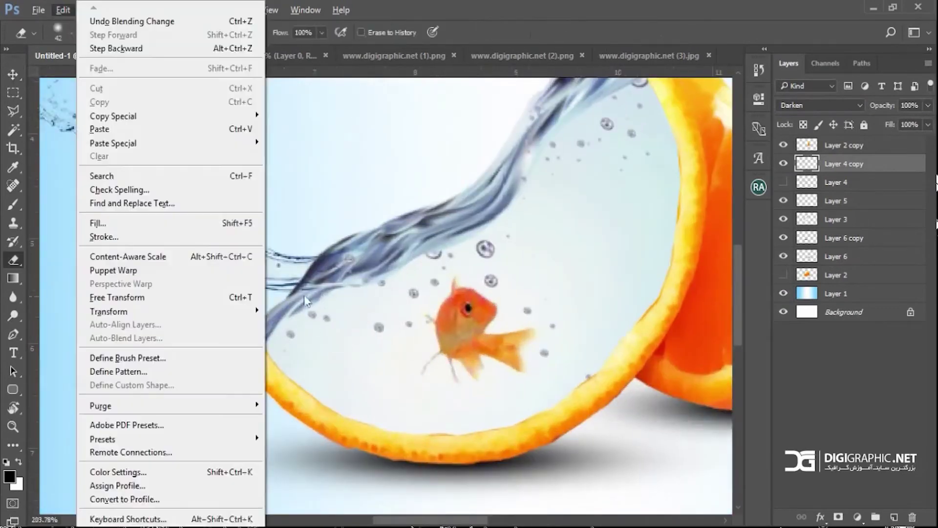
pyautogui.press('Escape')
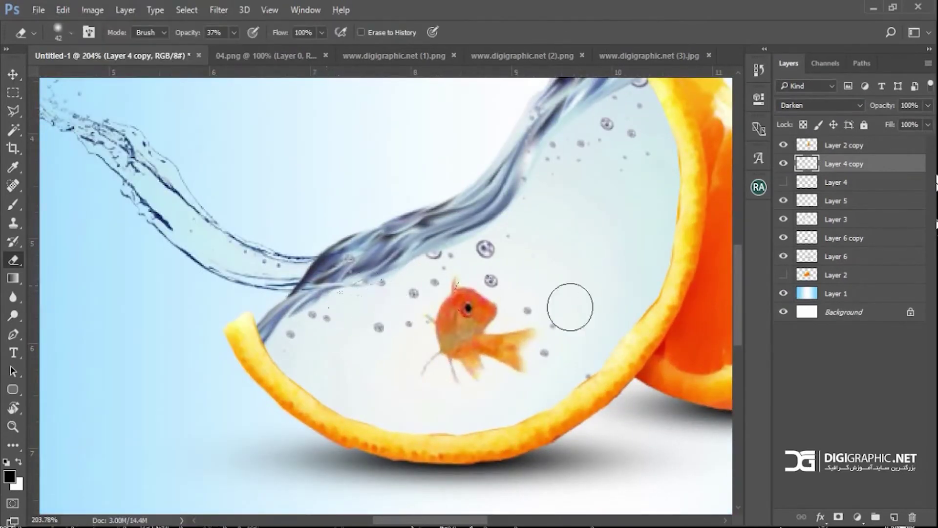
pyautogui.hotkey('ctrl', '0')
pyautogui.click(13, 77)
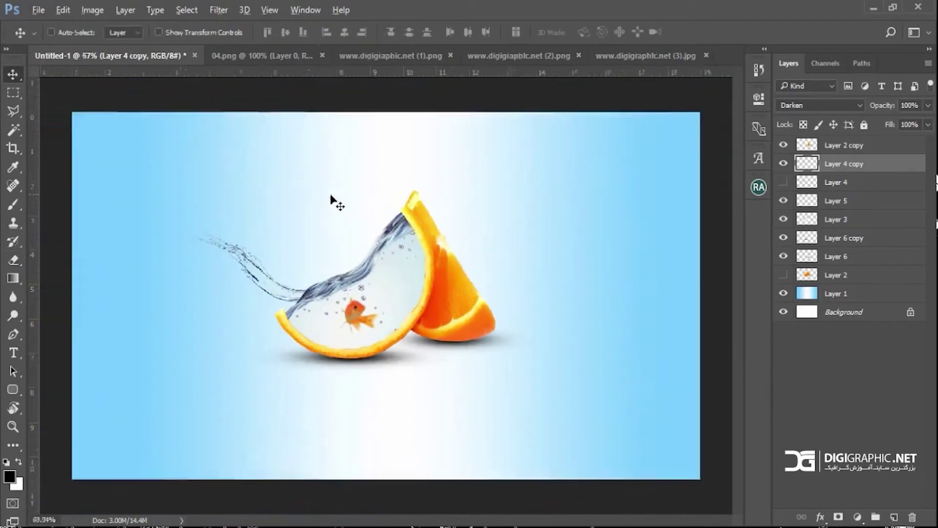
pyautogui.scroll(-1, 368, 291)
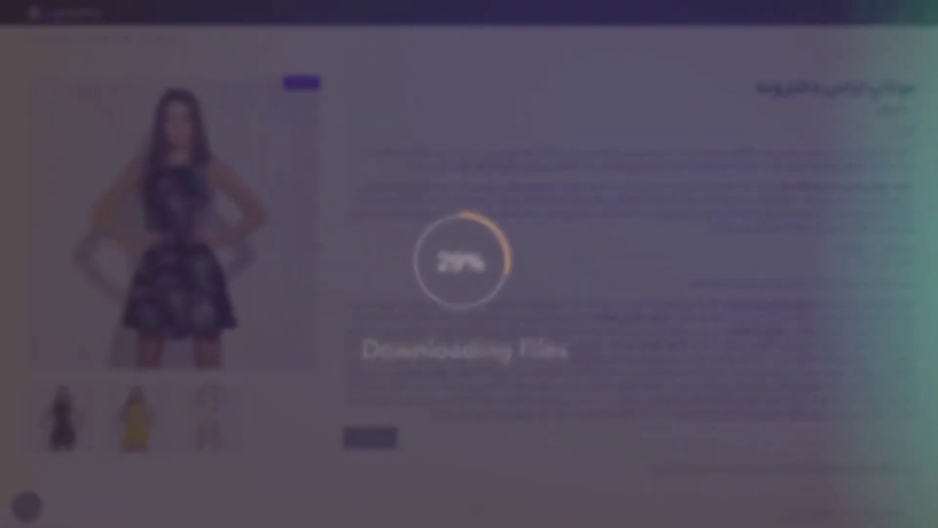
pyautogui.click(127, 415)
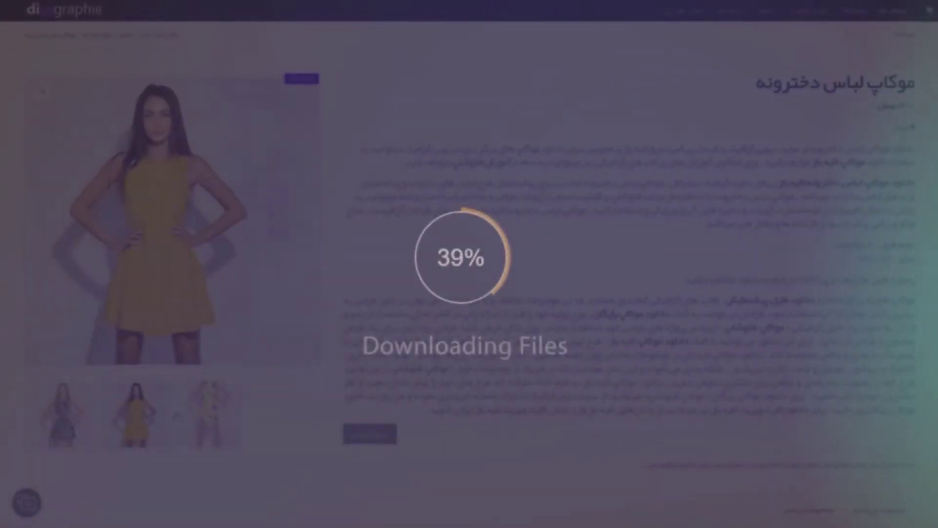